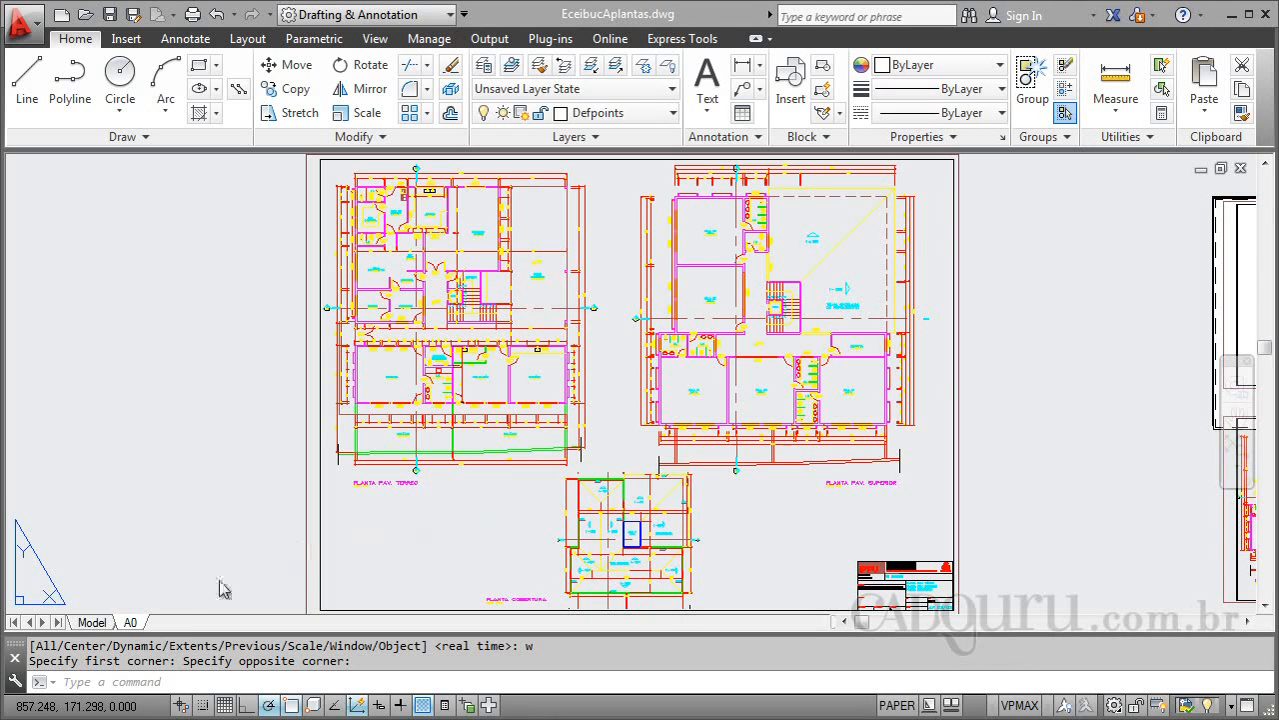
Switch from the A0 layout to model space at the rooms around the kitchen on the ground floor plan.
click(91, 621)
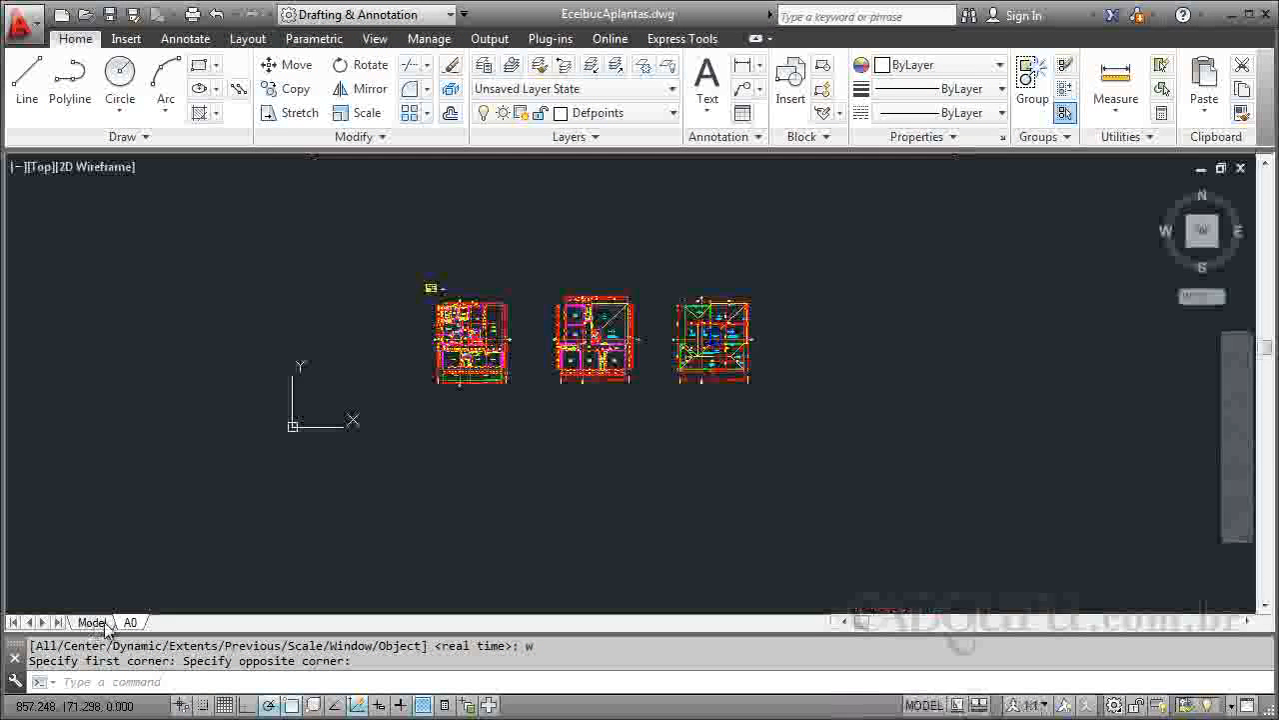
scroll(418, 380, up, 6)
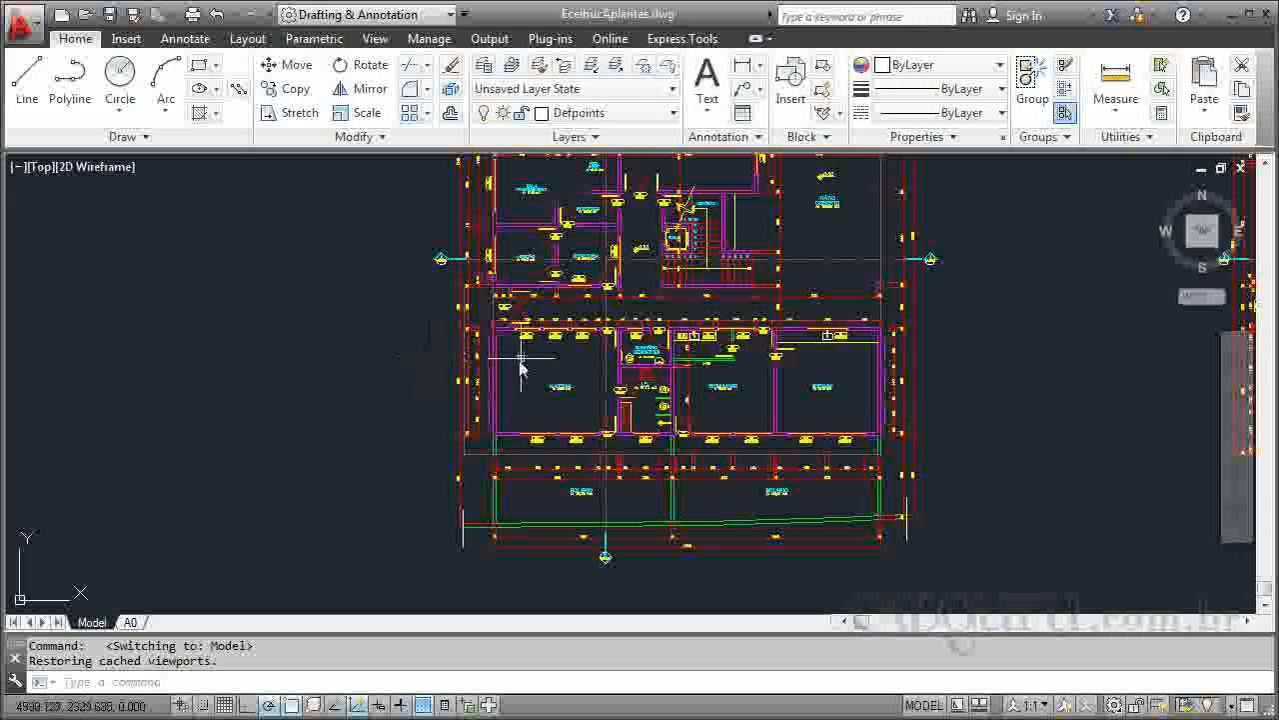
scroll(602, 380, down, 3)
scroll(566, 330, up, 5)
scroll(566, 330, up, 3)
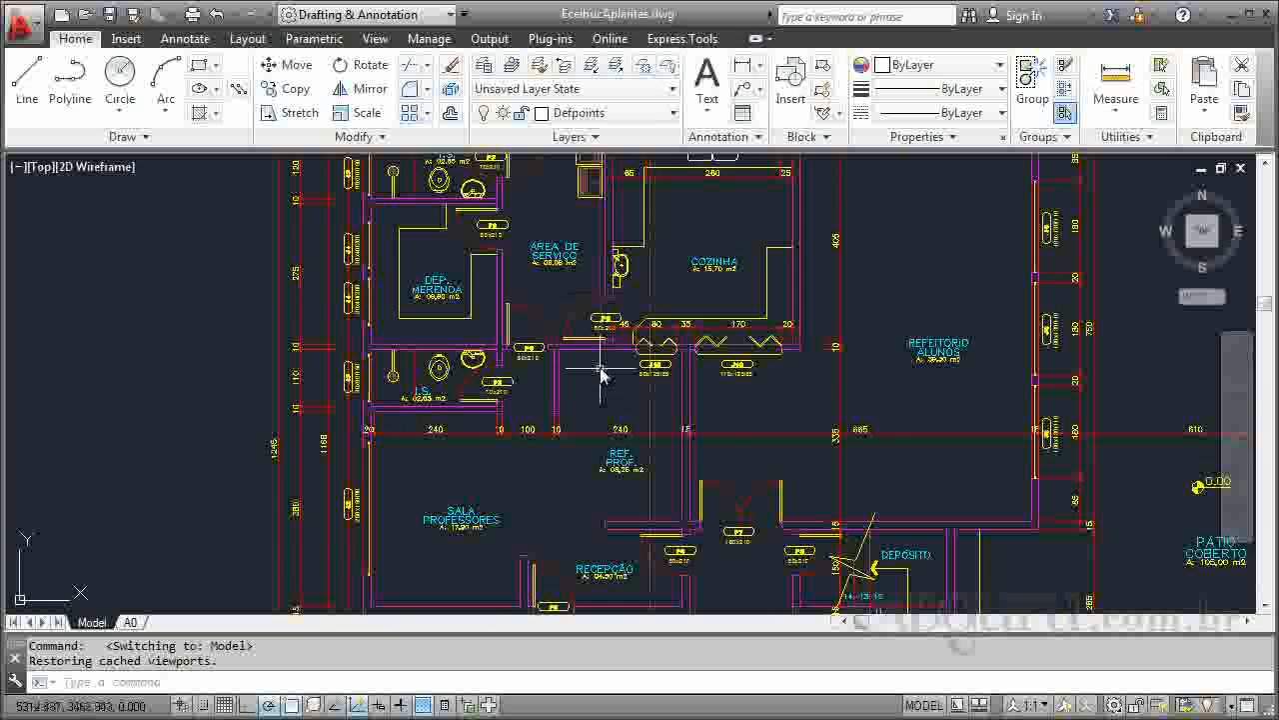
Examine the door and window tags around the kitchen, service area and teachers' rooms of the ground floor plan.
text(p)
key(Return)
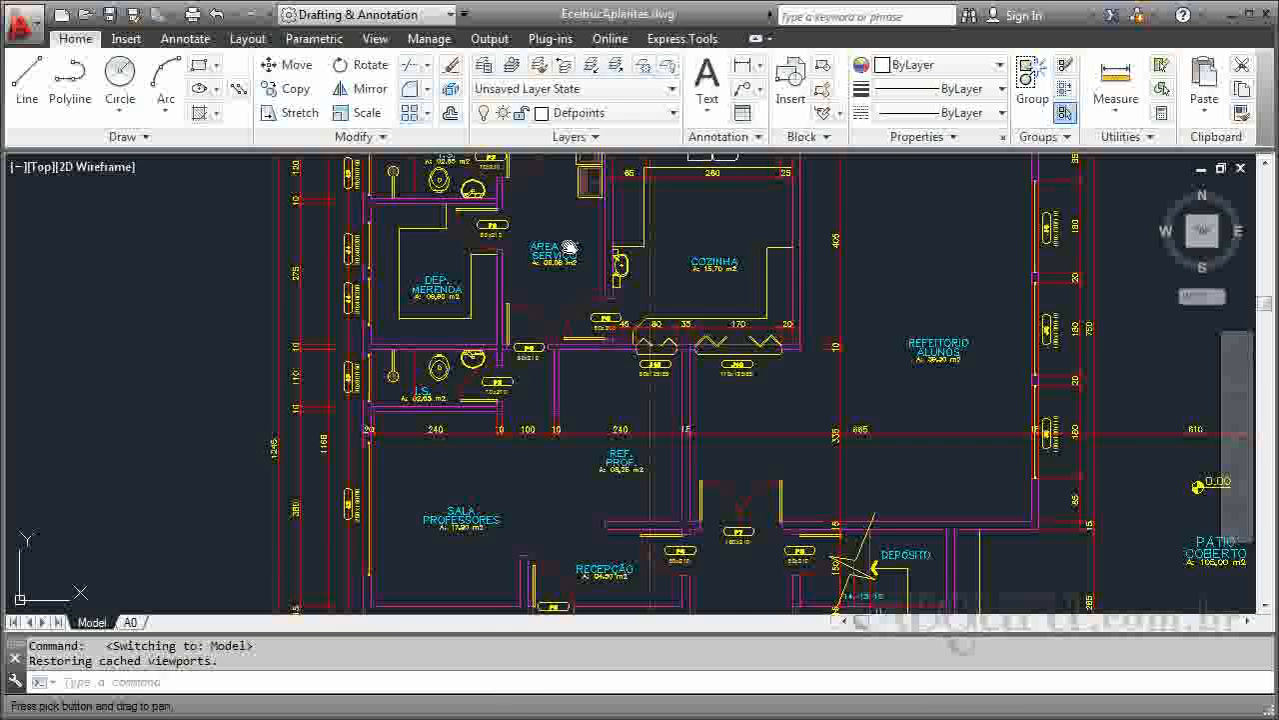
drag(551, 251, 583, 353)
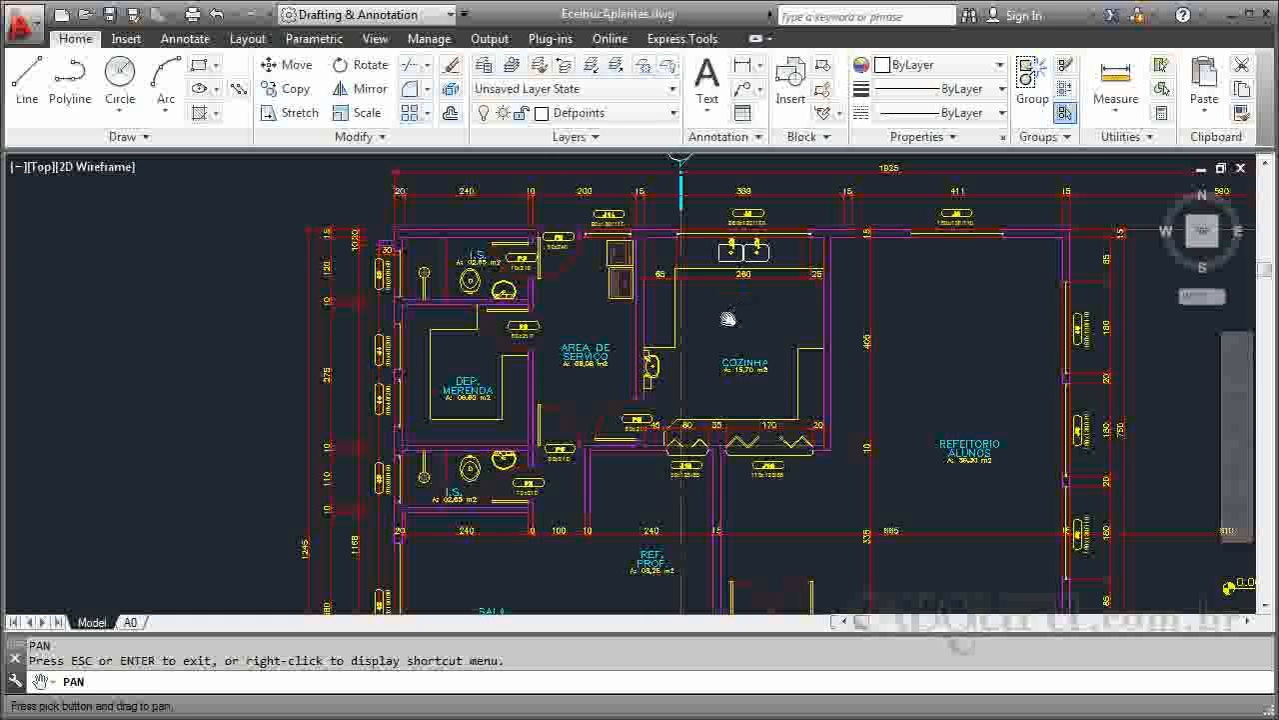
drag(652, 488, 633, 370)
drag(542, 400, 551, 440)
drag(523, 286, 514, 314)
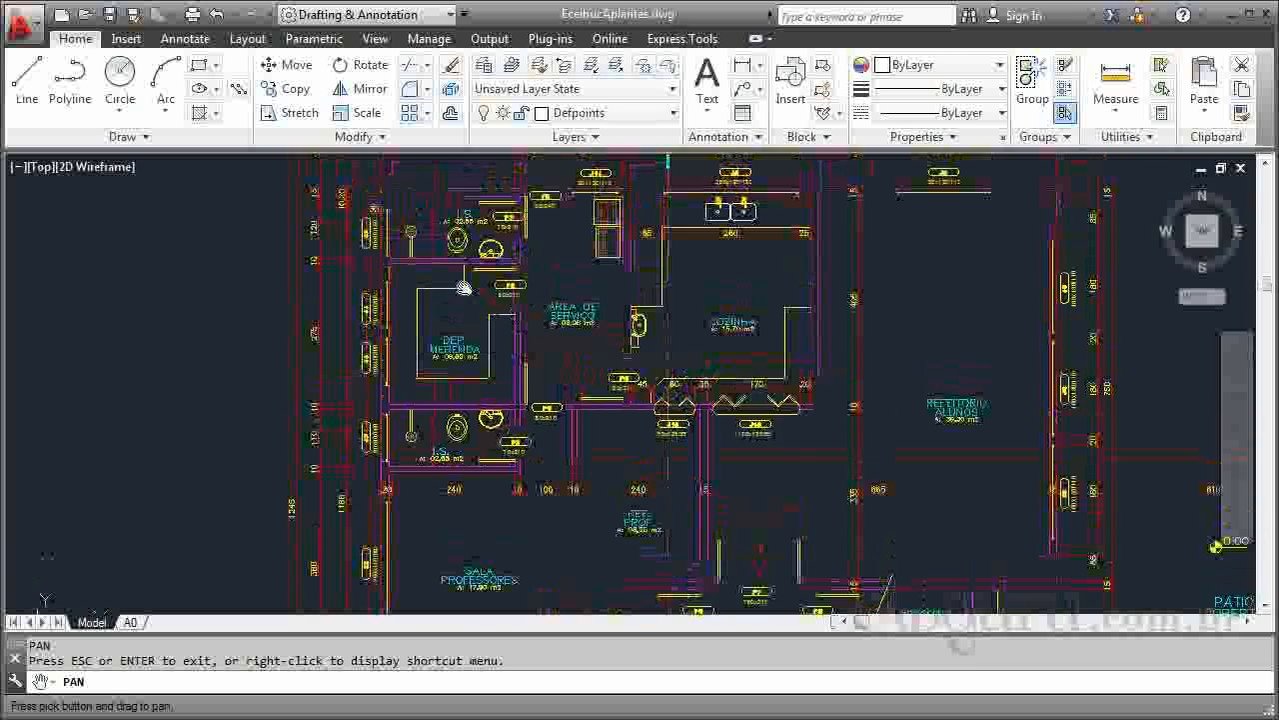
drag(663, 522, 620, 248)
drag(714, 434, 708, 586)
drag(677, 275, 666, 371)
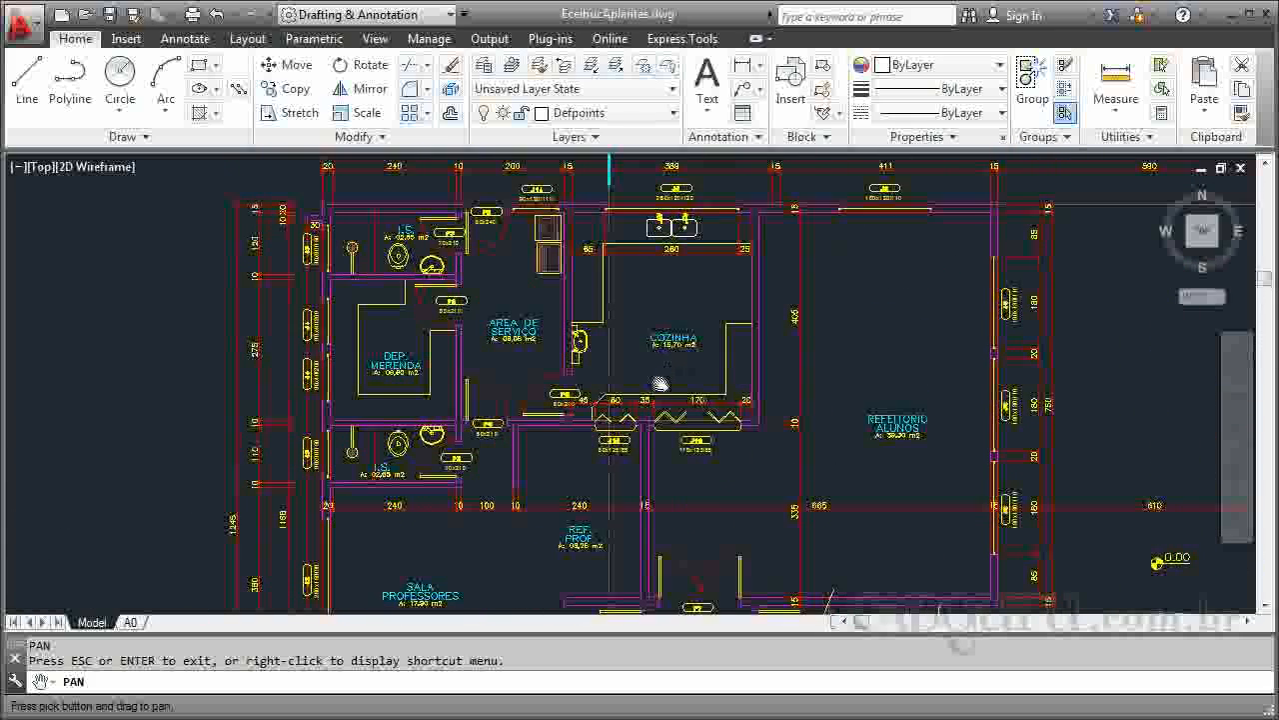
Examine the code and dimension text of the J15 and J16 window tags below the kitchen.
scroll(695, 405, up, 2)
scroll(702, 418, up, 3)
drag(728, 463, 707, 405)
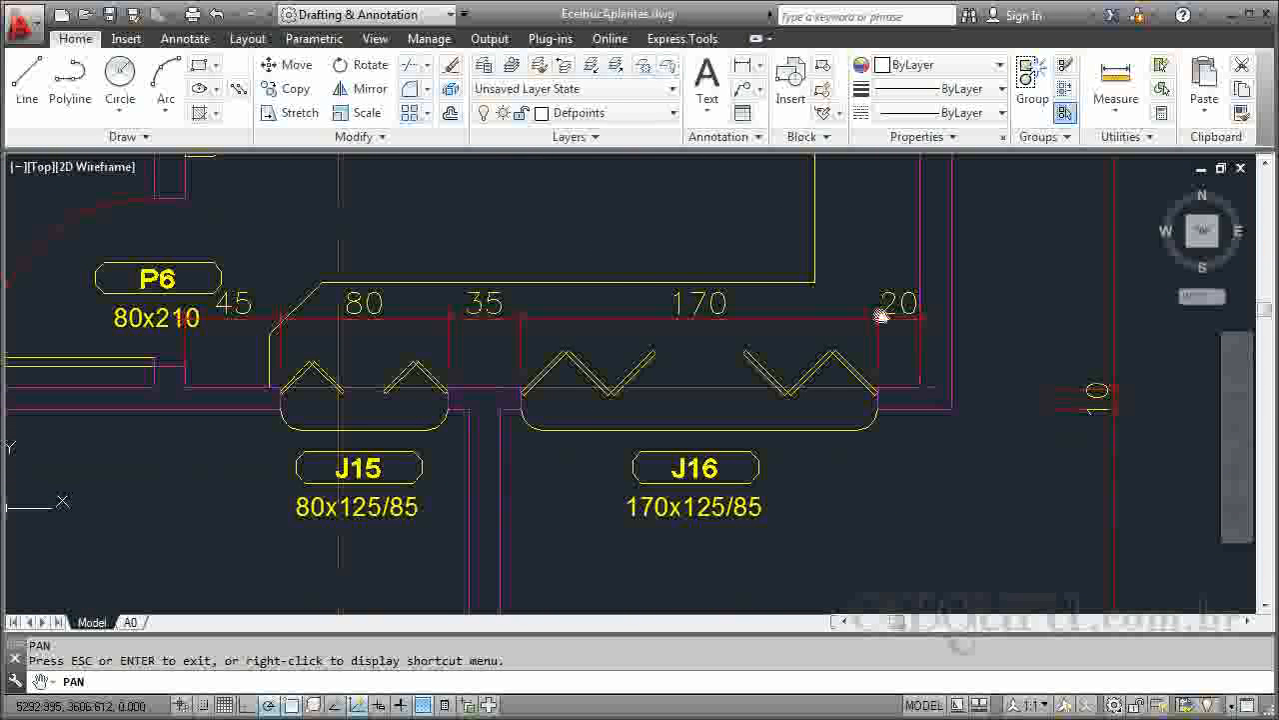
drag(686, 416, 839, 566)
scroll(690, 485, down, 6)
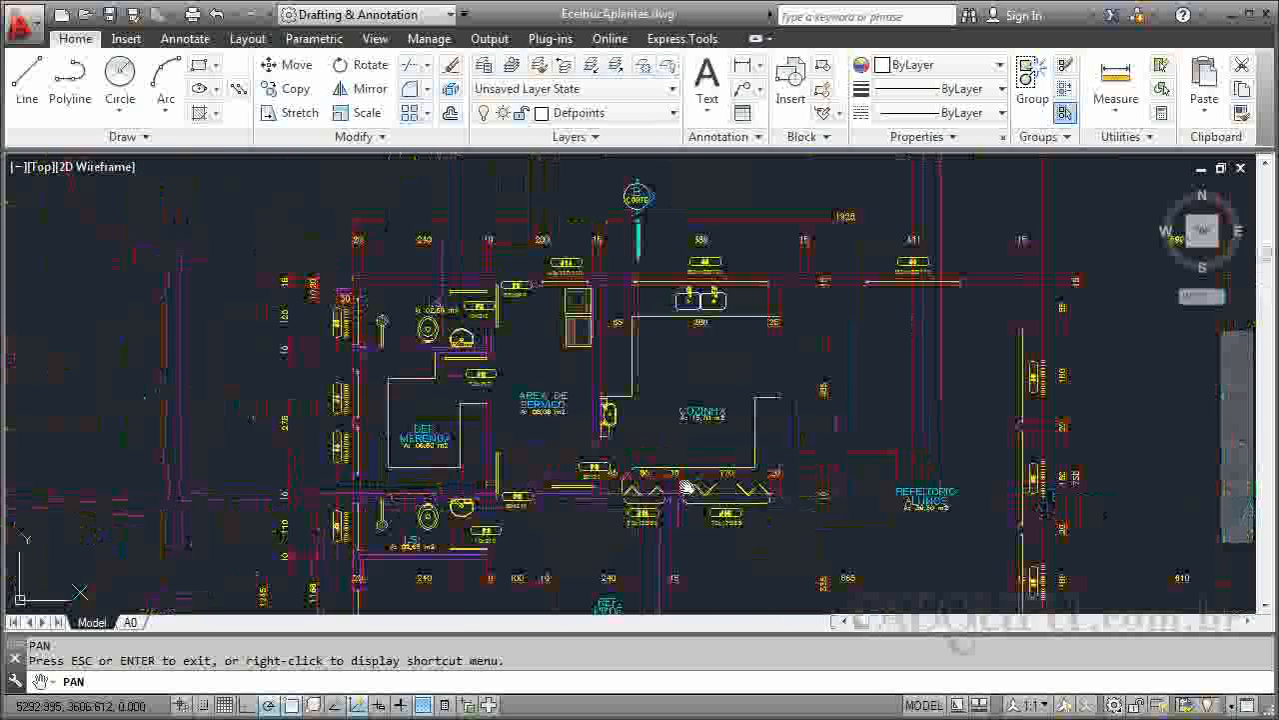
scroll(705, 298, up, 4)
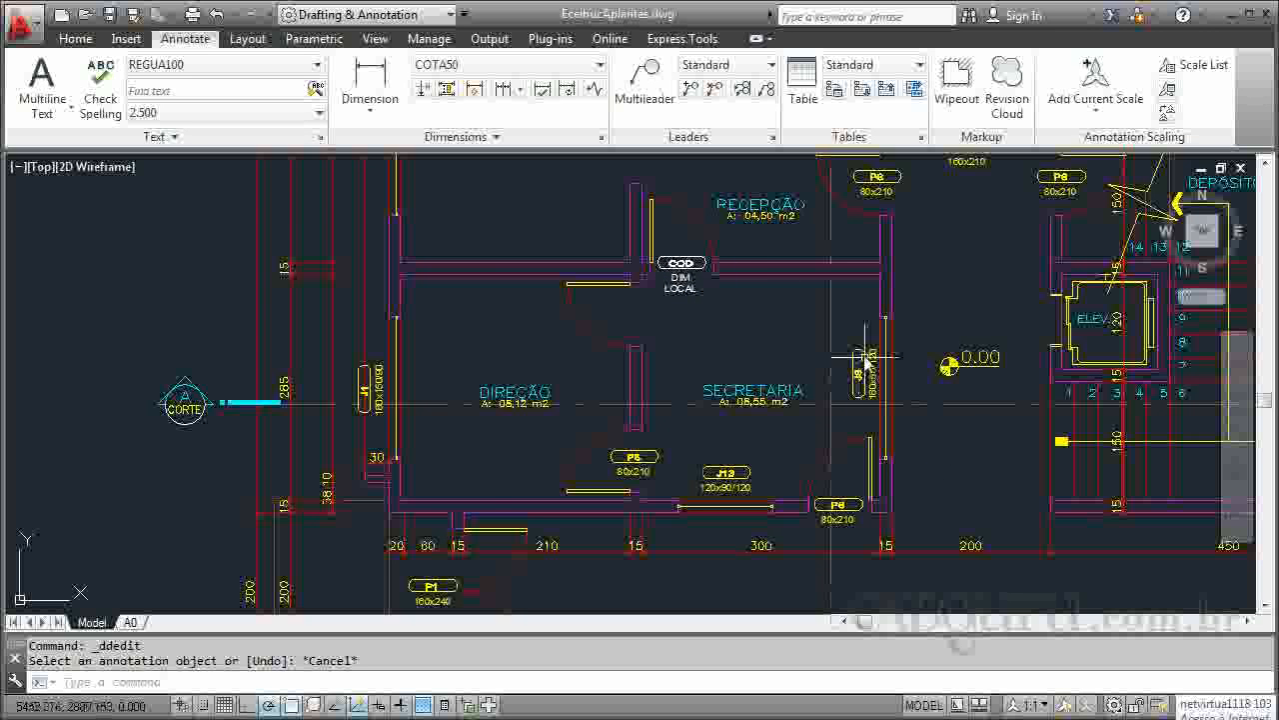
Examine the J8 and J1 window tags and the door tags around the DIREÇÃO and SECRETARIA rooms.
scroll(879, 375, up, 5)
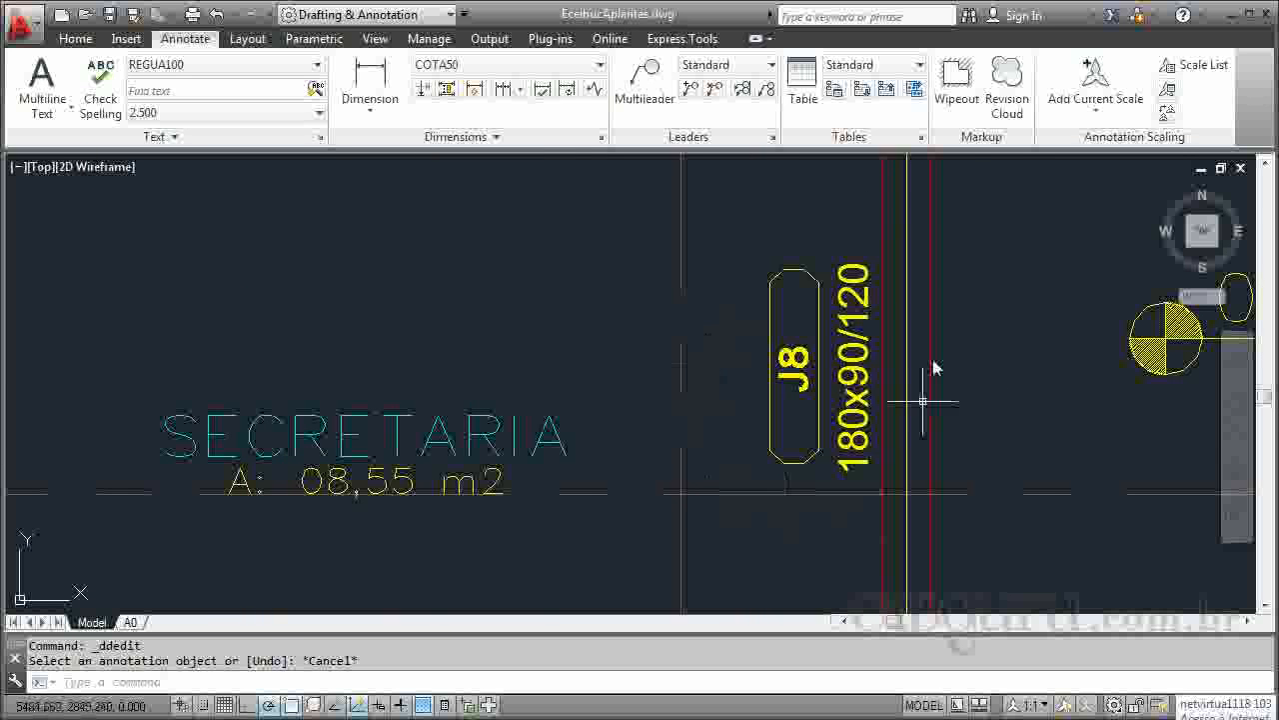
scroll(885, 337, down, 2)
scroll(896, 352, down, 3)
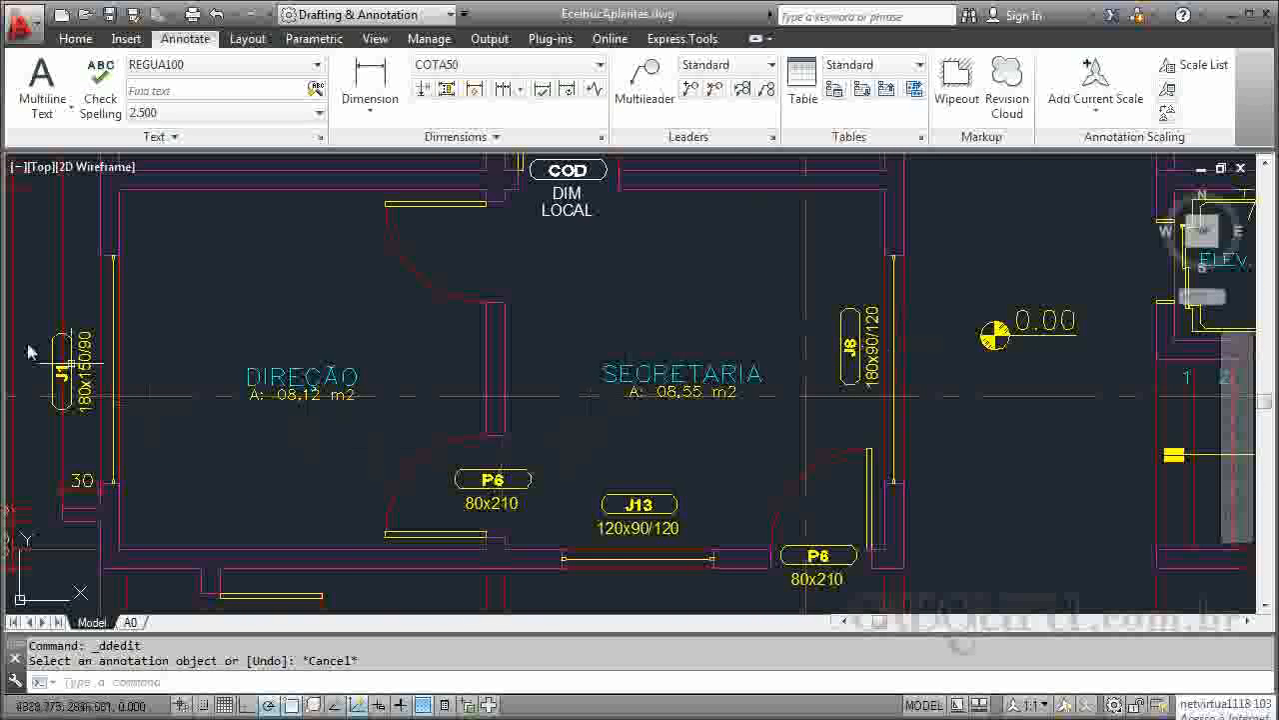
scroll(409, 366, down, 2)
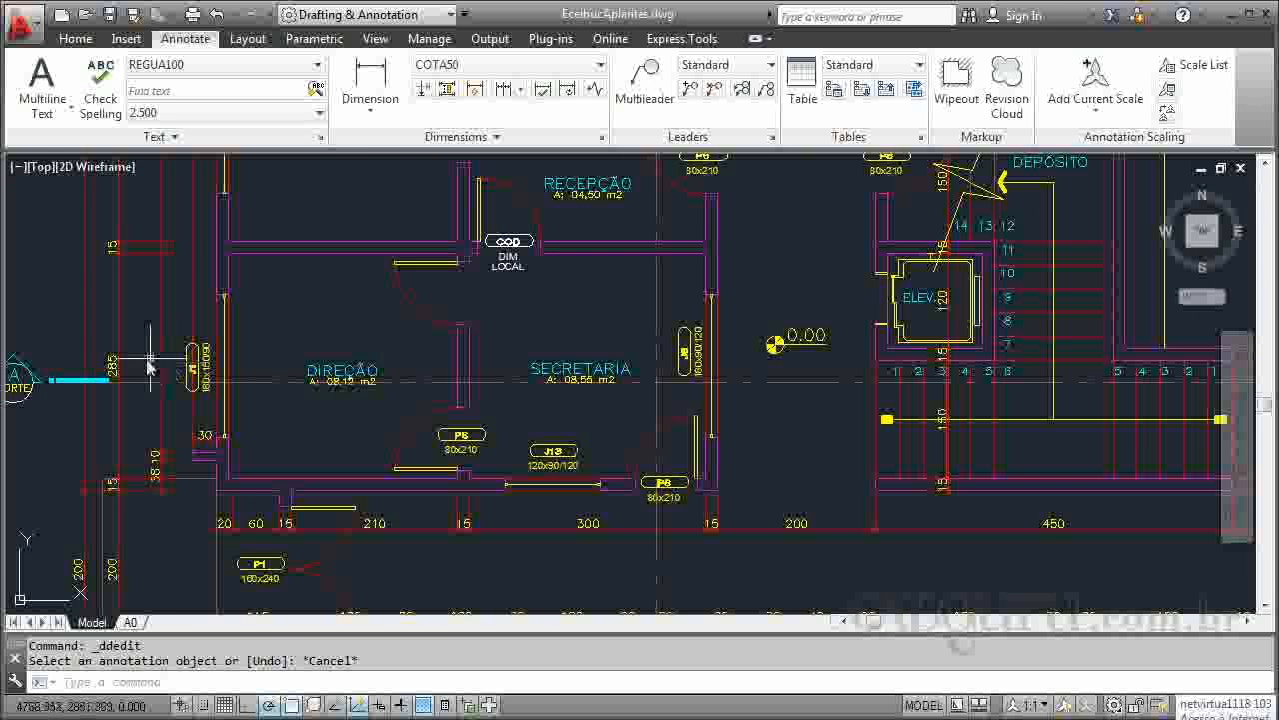
scroll(118, 350, up, 2)
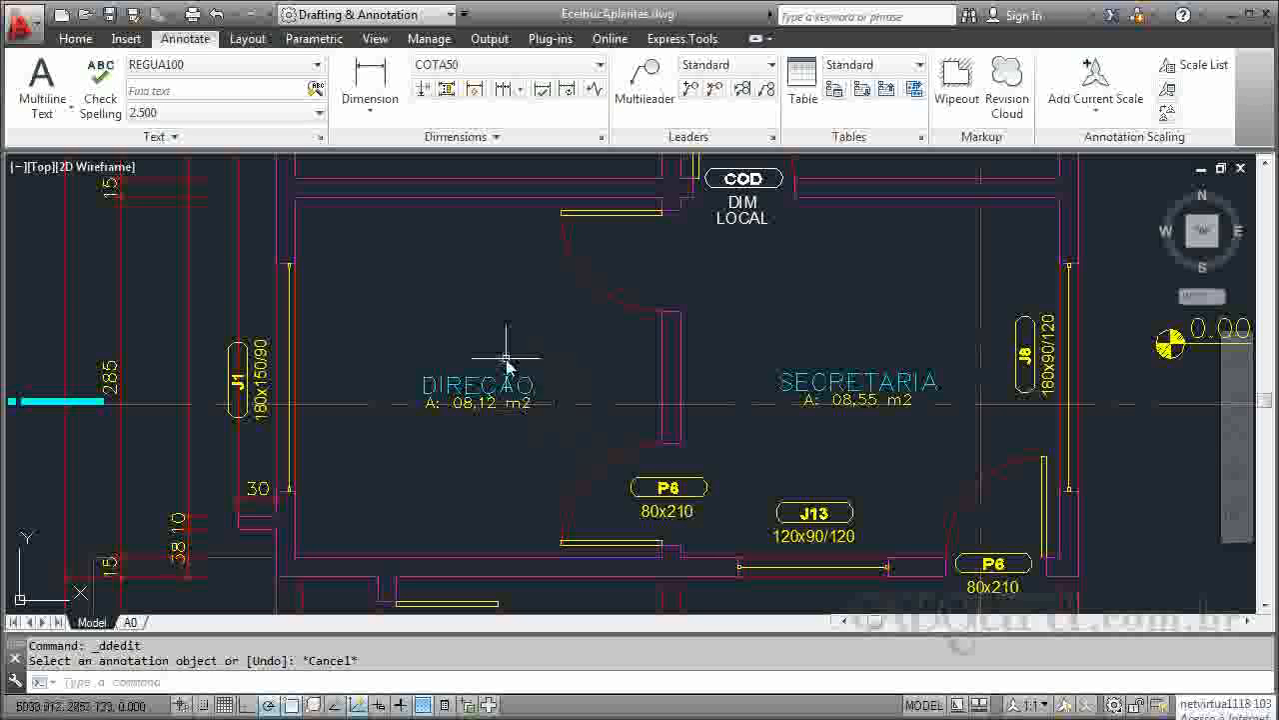
scroll(504, 360, down, 2)
scroll(685, 240, up, 2)
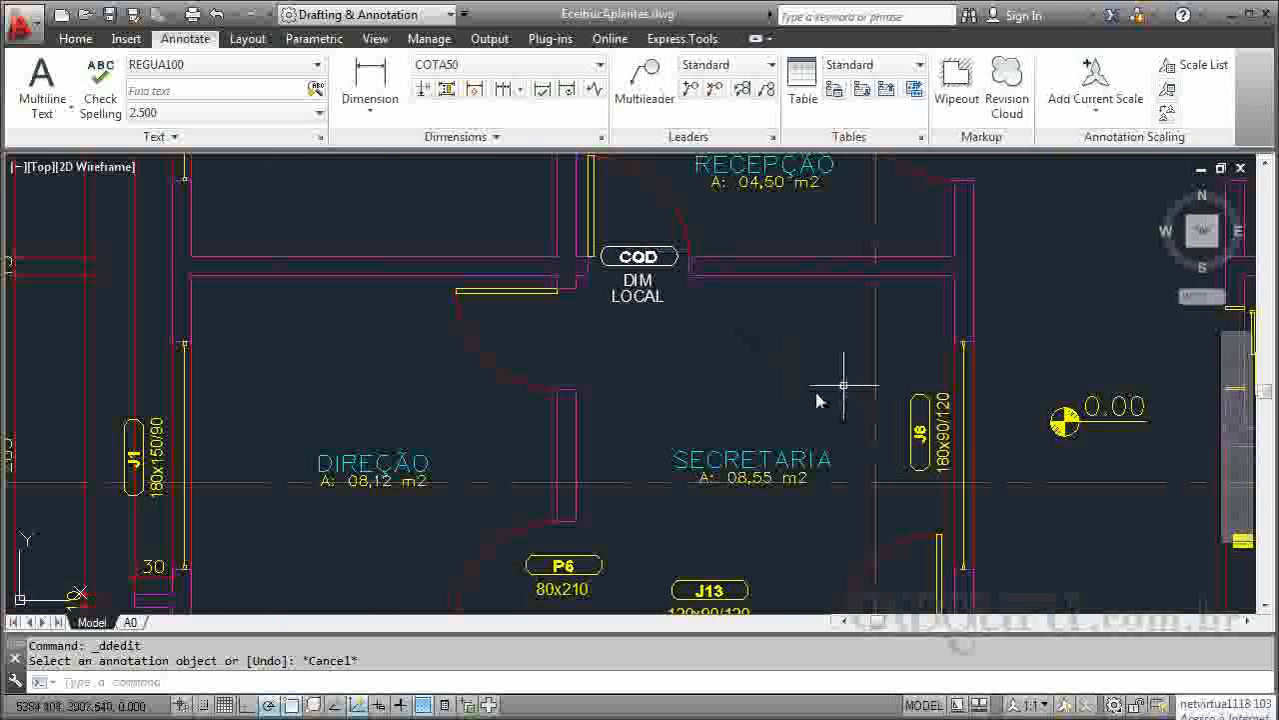
Inspect the attribute values of the J8 window tag block beside SECRETARIA, leaving them unedited.
click(911, 431)
key(Escape)
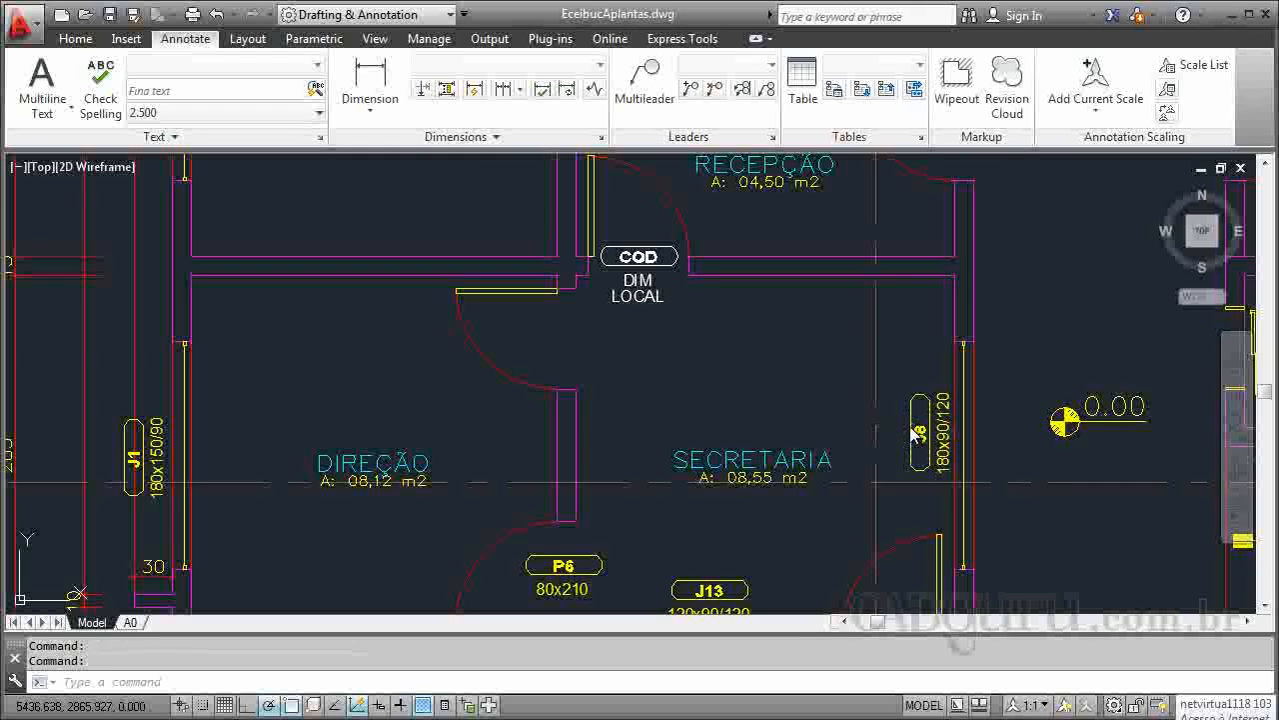
double_click(917, 433)
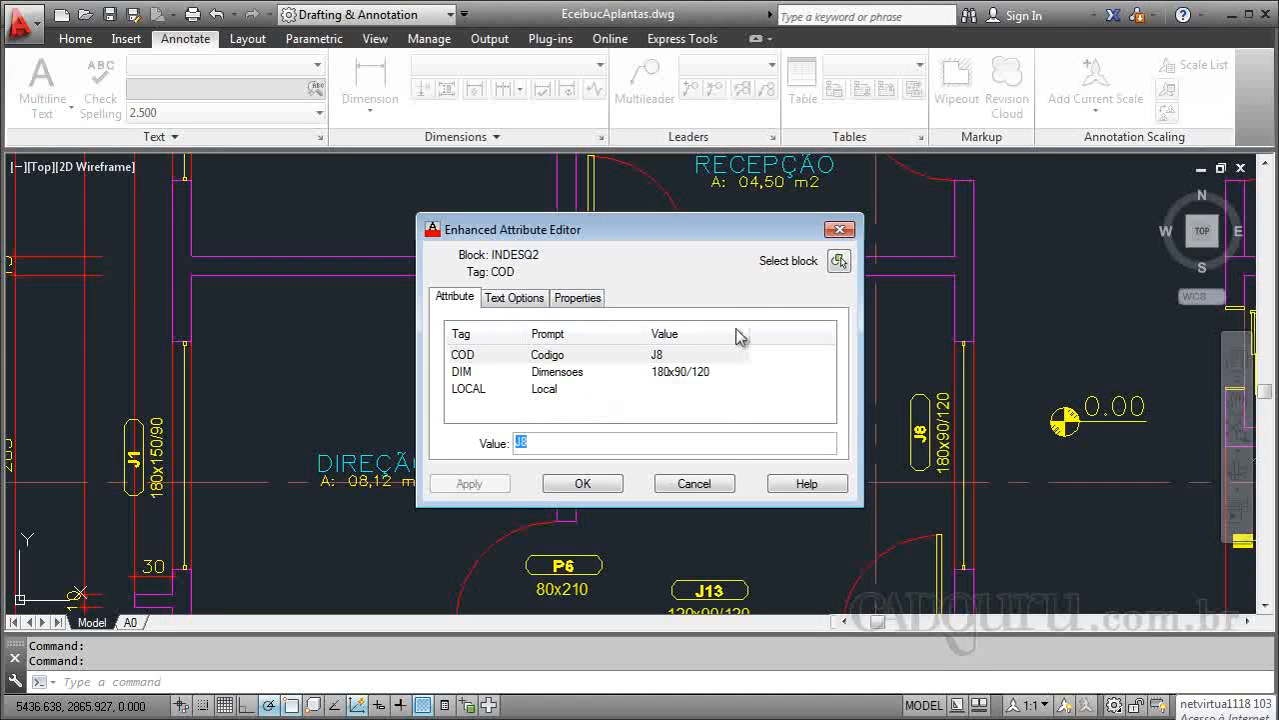
click(839, 232)
scroll(624, 253, down, 2)
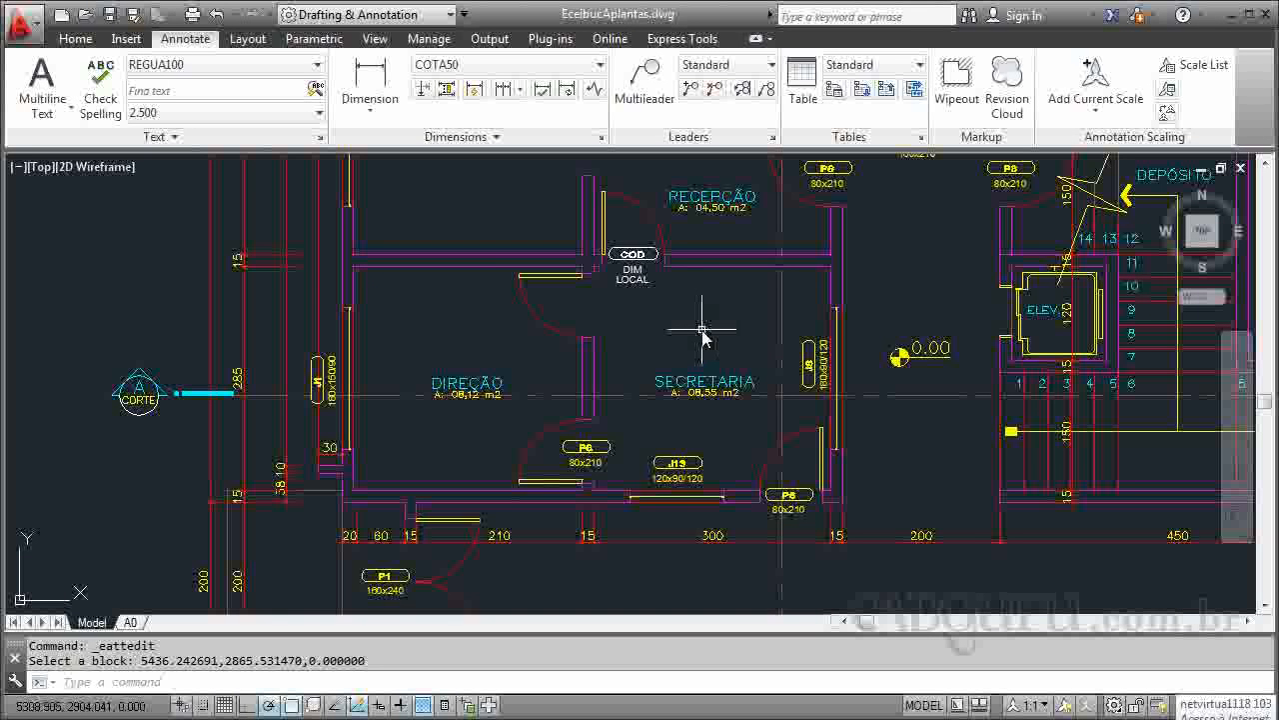
Start a new attribute definition with Multiple lines turned off and Lock position kept on.
scroll(651, 190, up, 4)
key(Escape)
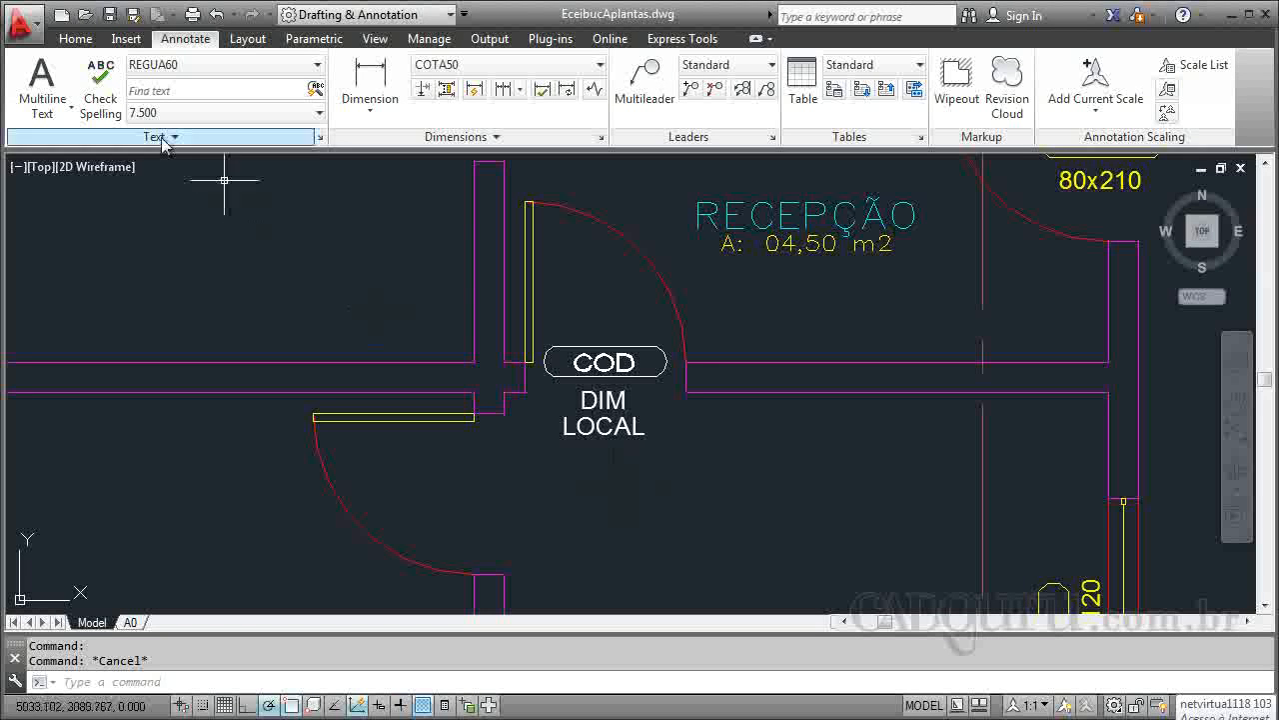
click(126, 39)
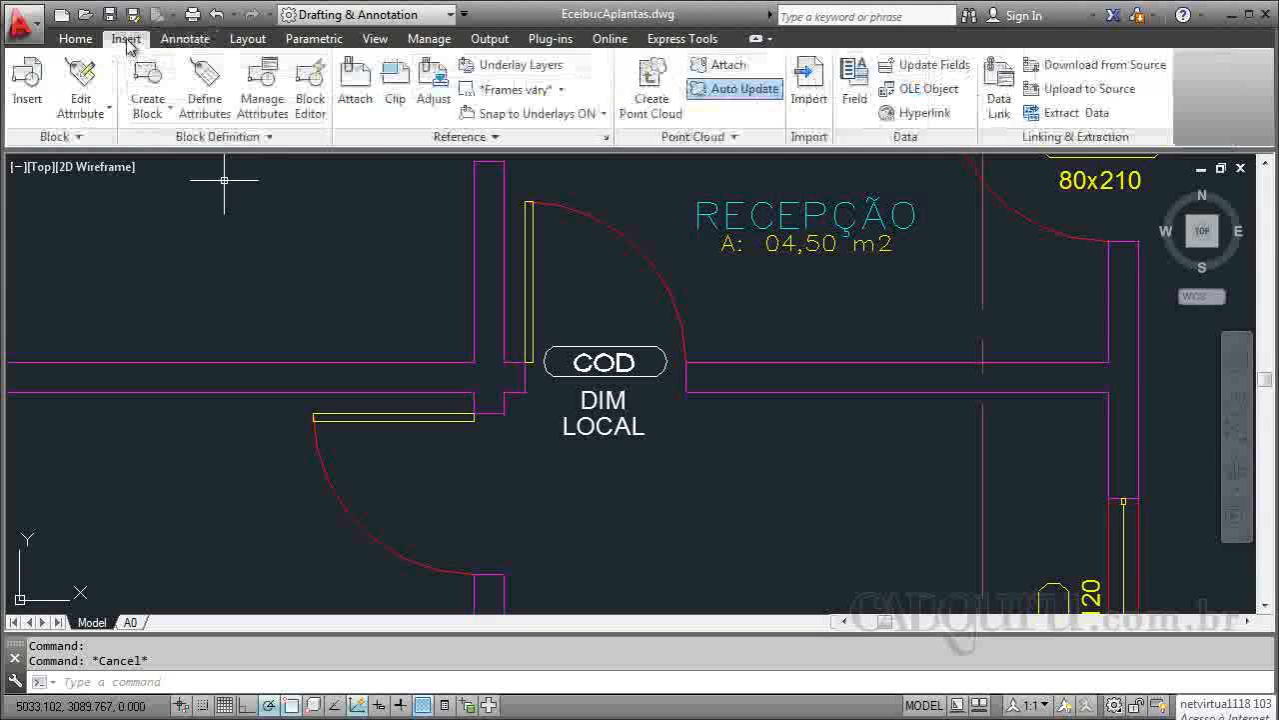
click(205, 117)
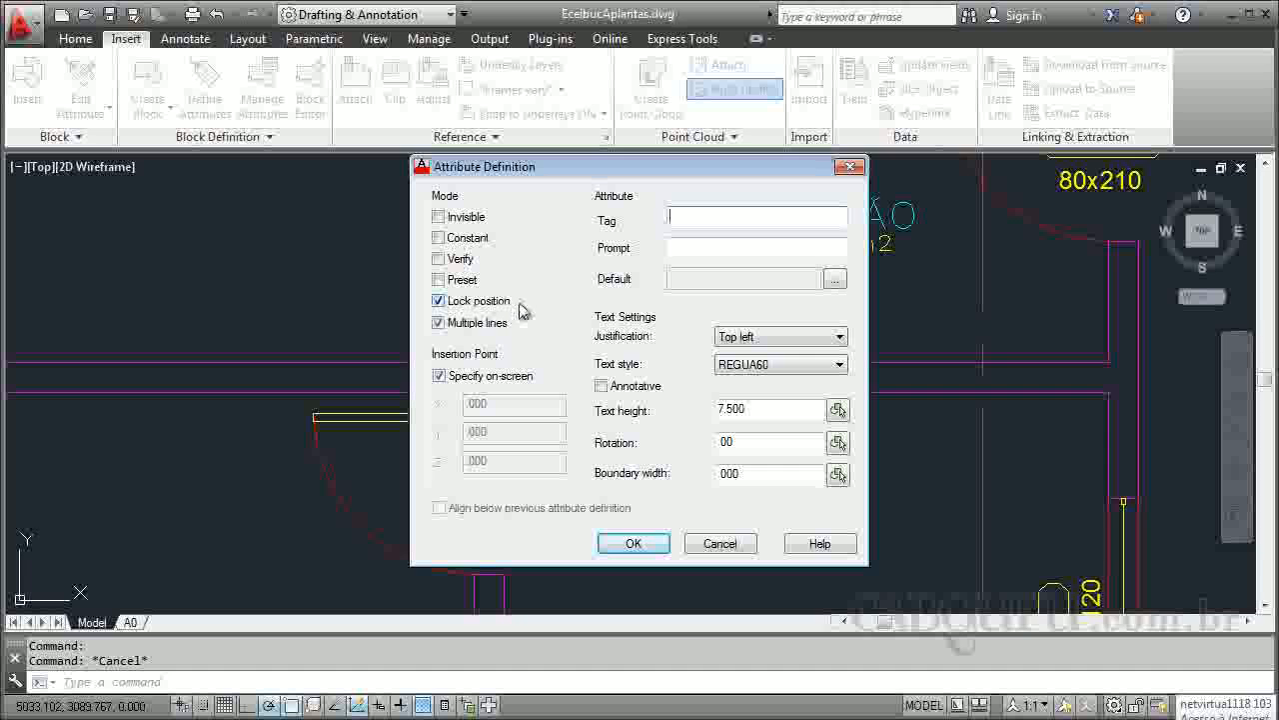
click(466, 326)
click(468, 323)
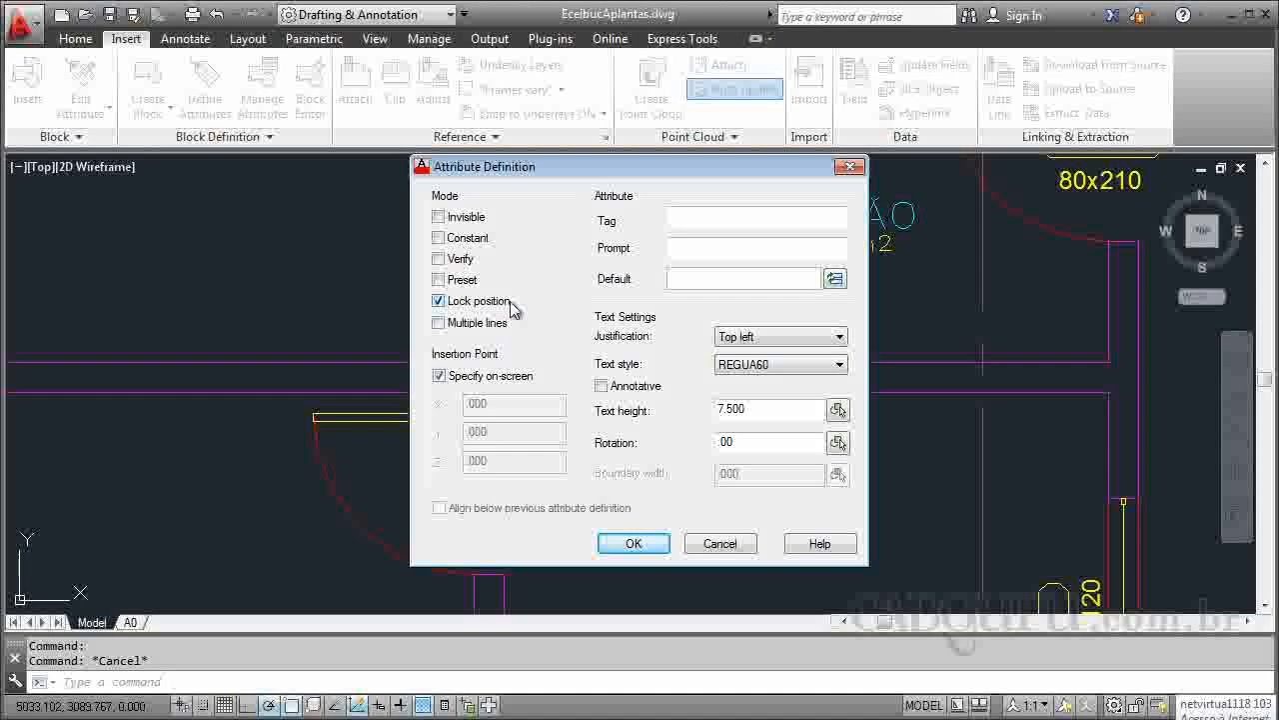
Set the attribute's tag to COD and its prompt to codigo, without an accent.
click(732, 220)
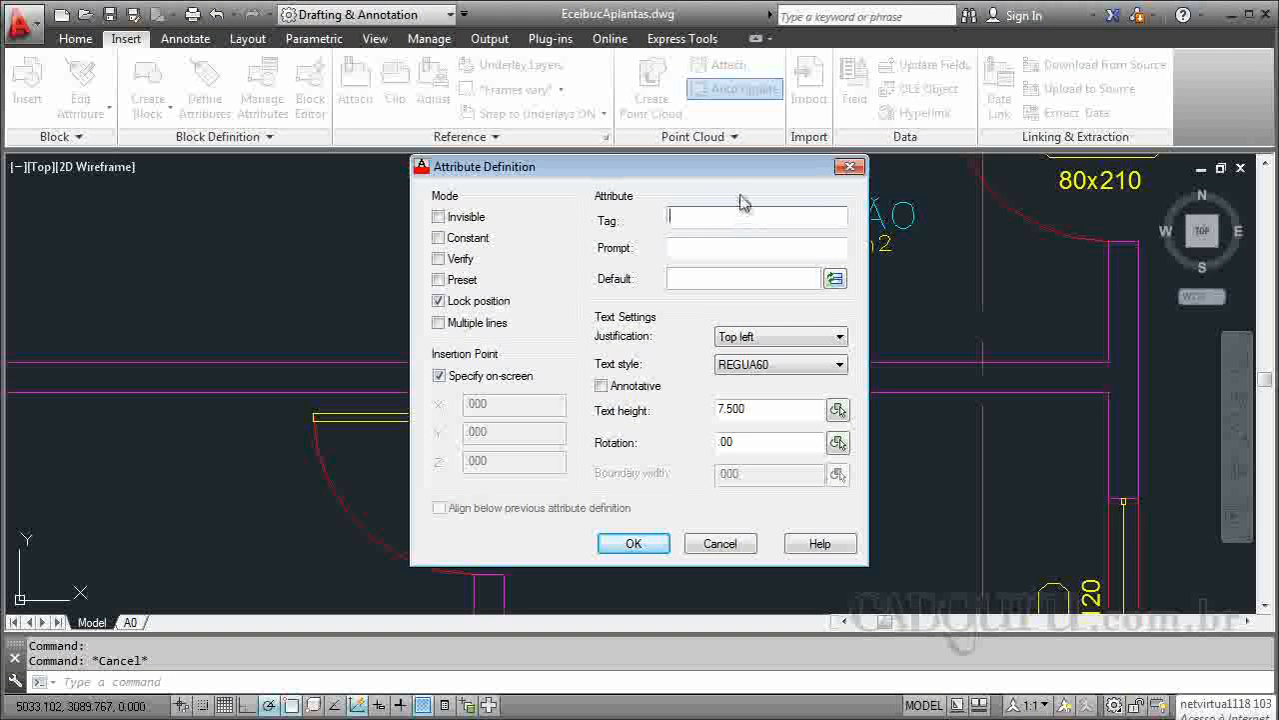
drag(740, 175, 388, 169)
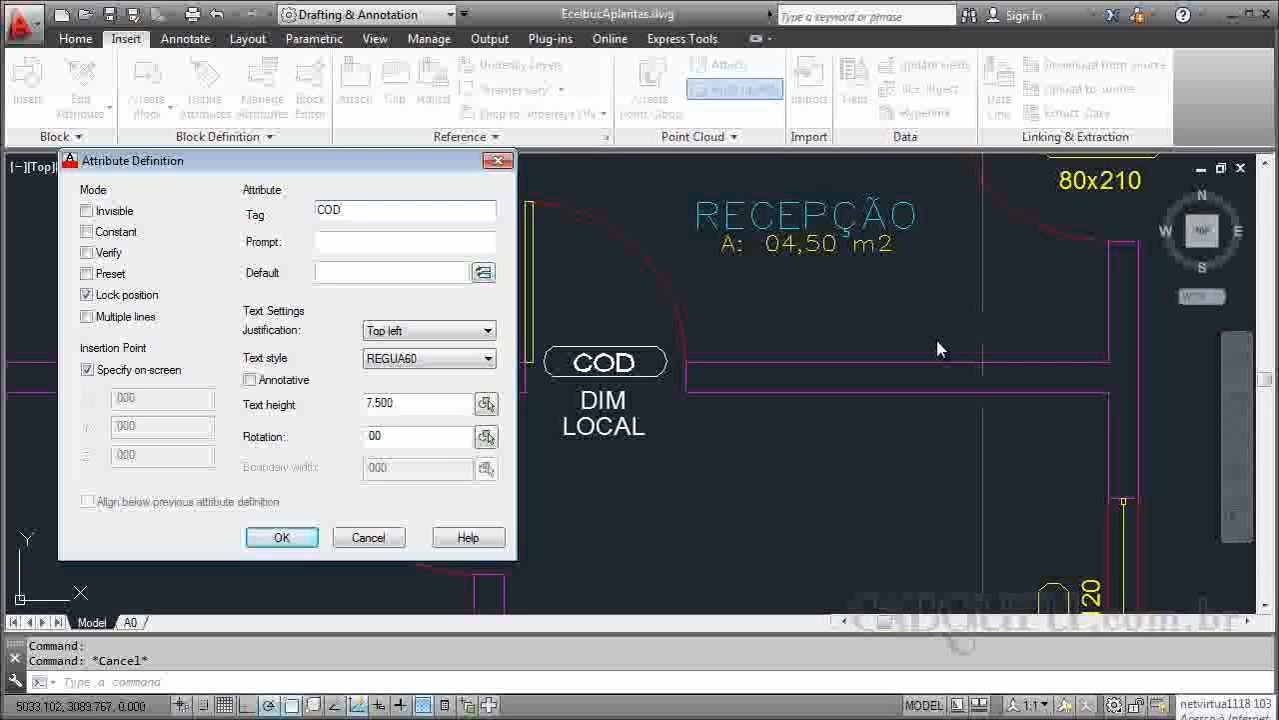
click(362, 244)
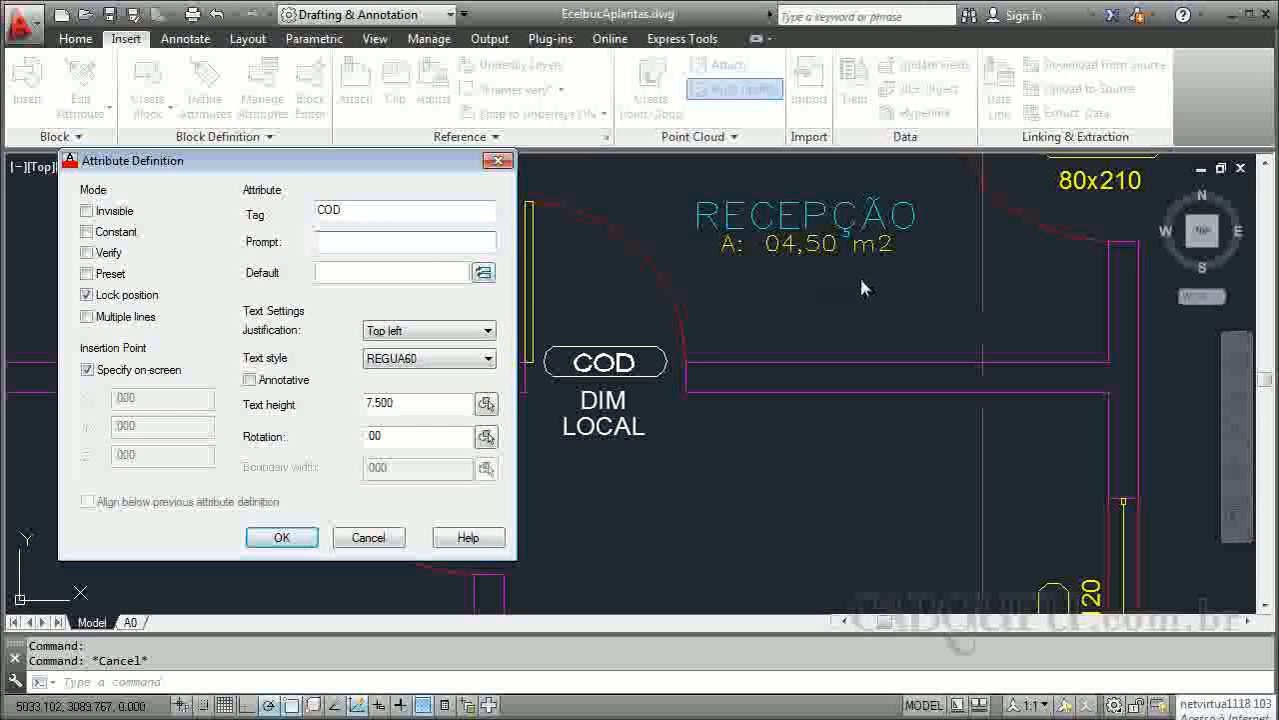
text(código)
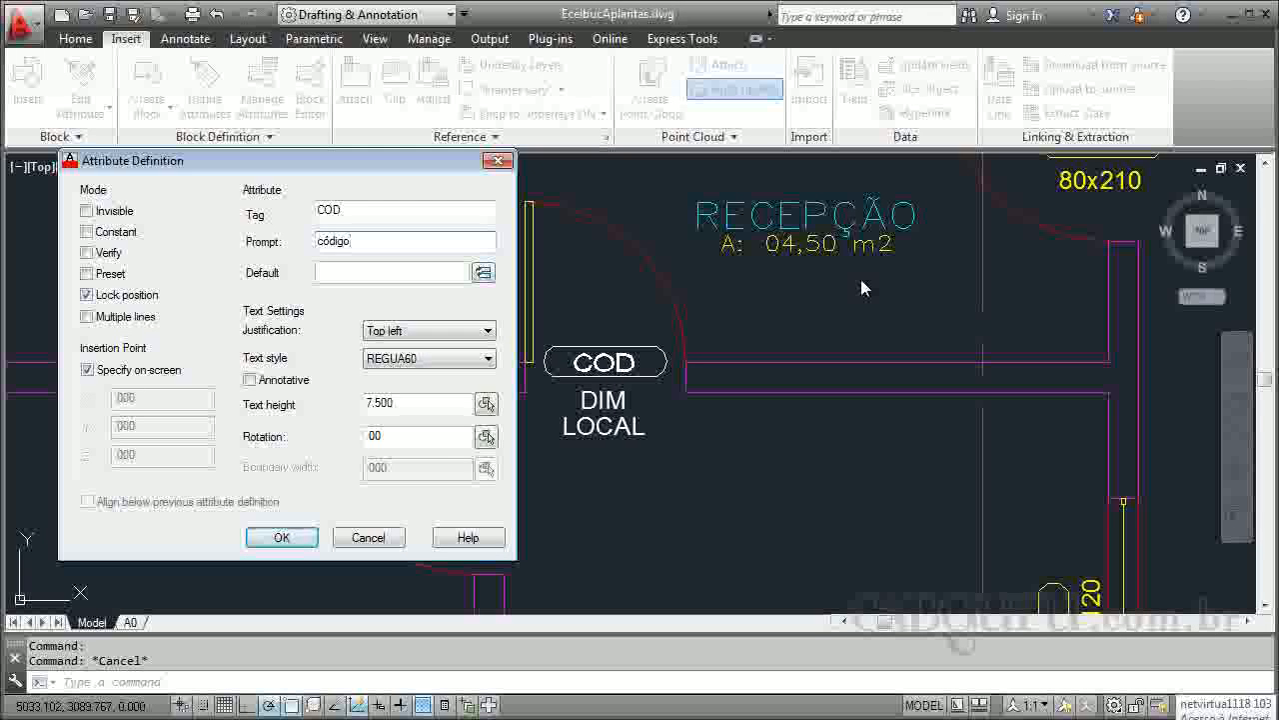
drag(324, 240, 331, 241)
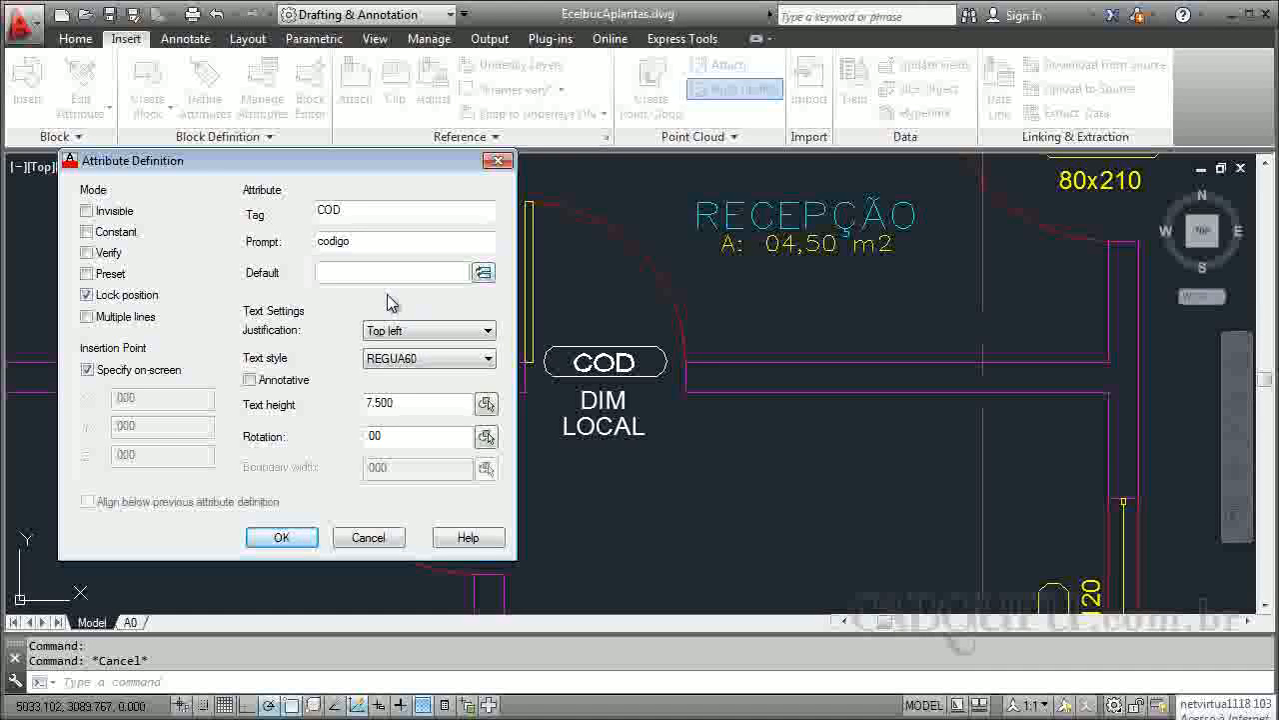
Keep text style REGUA60 and place the COD attribute in the free space below the existing COD/DIM/LOCAL tag.
click(428, 357)
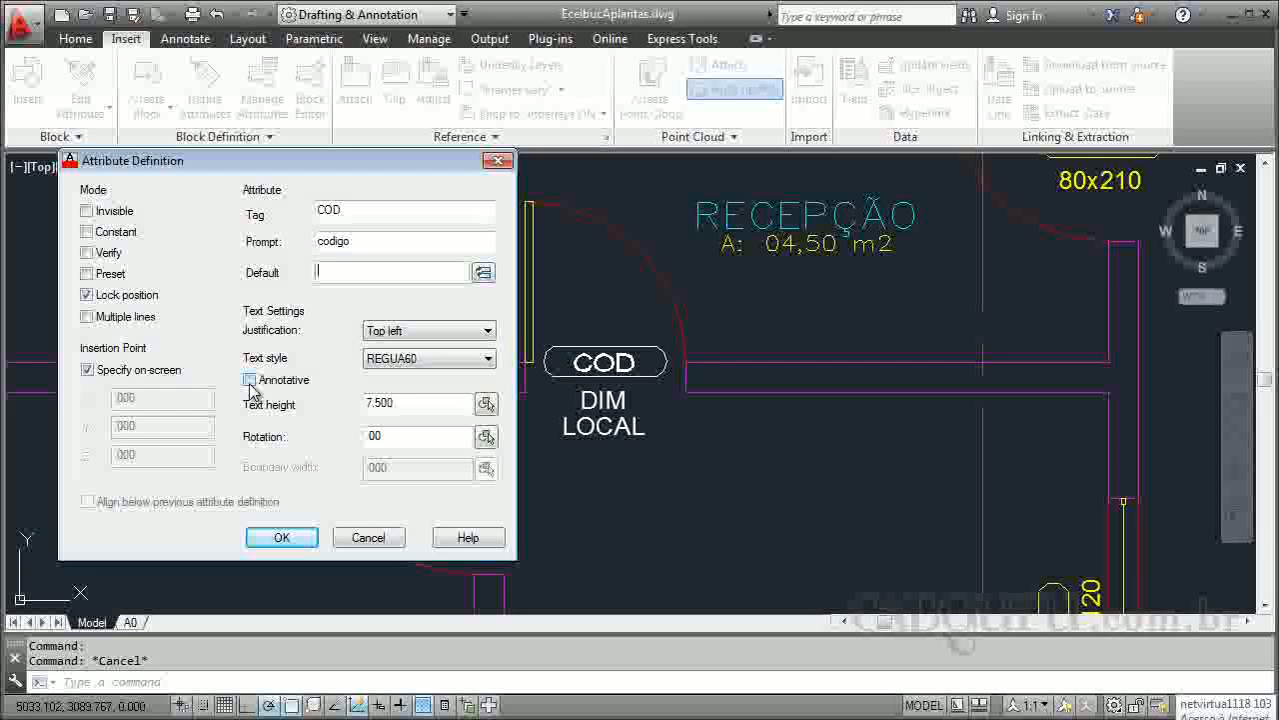
click(283, 540)
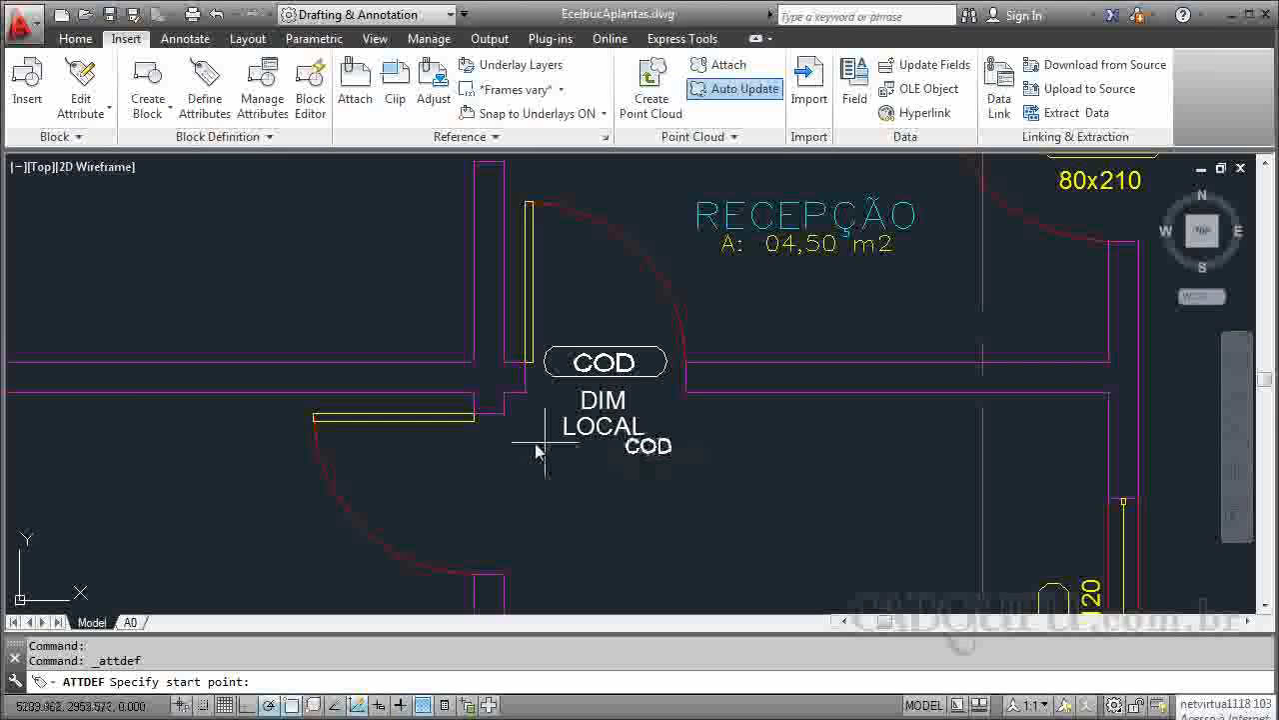
click(464, 488)
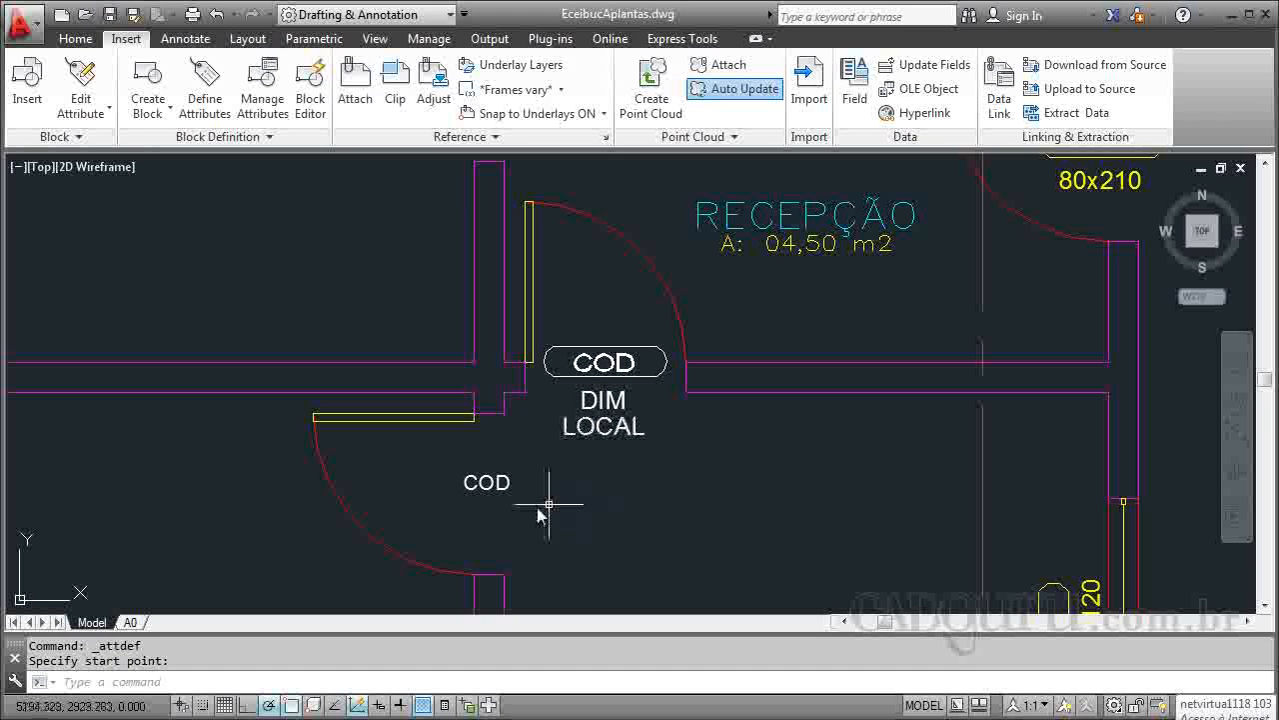
Copy the new COD attribute twice straight down, forming an evenly spaced column of three.
click(465, 481)
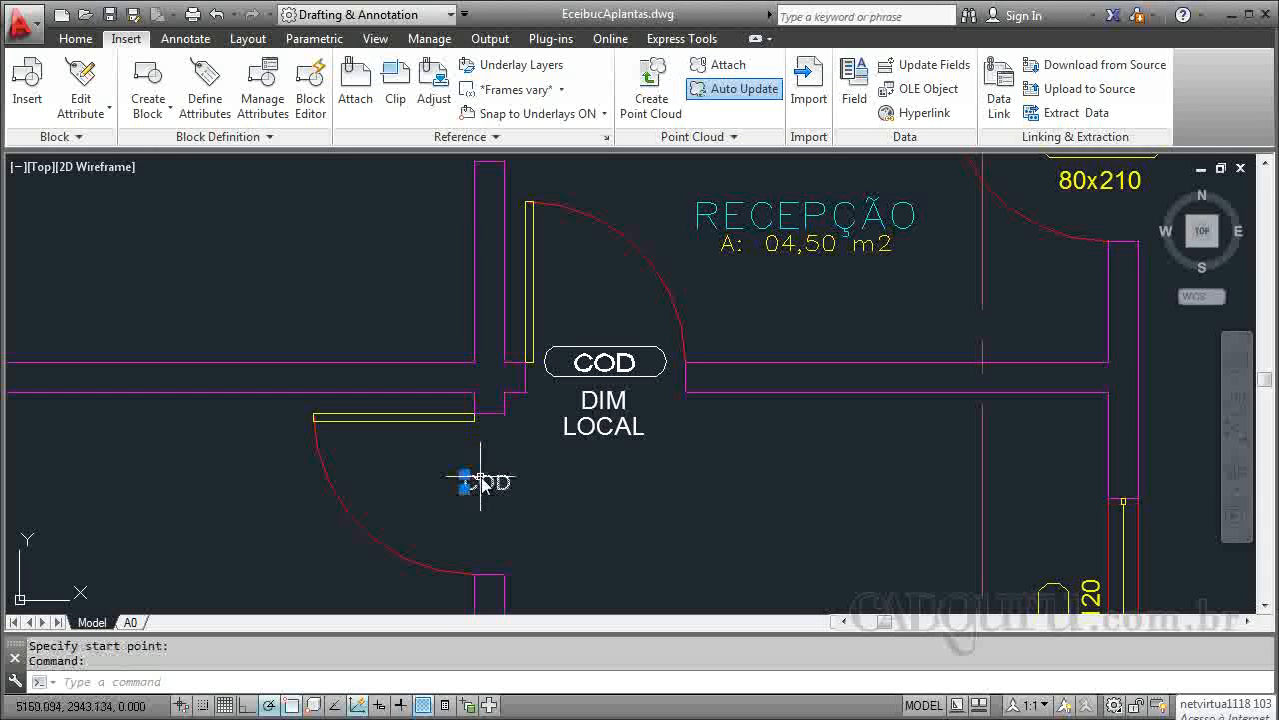
key(Return)
click(596, 480)
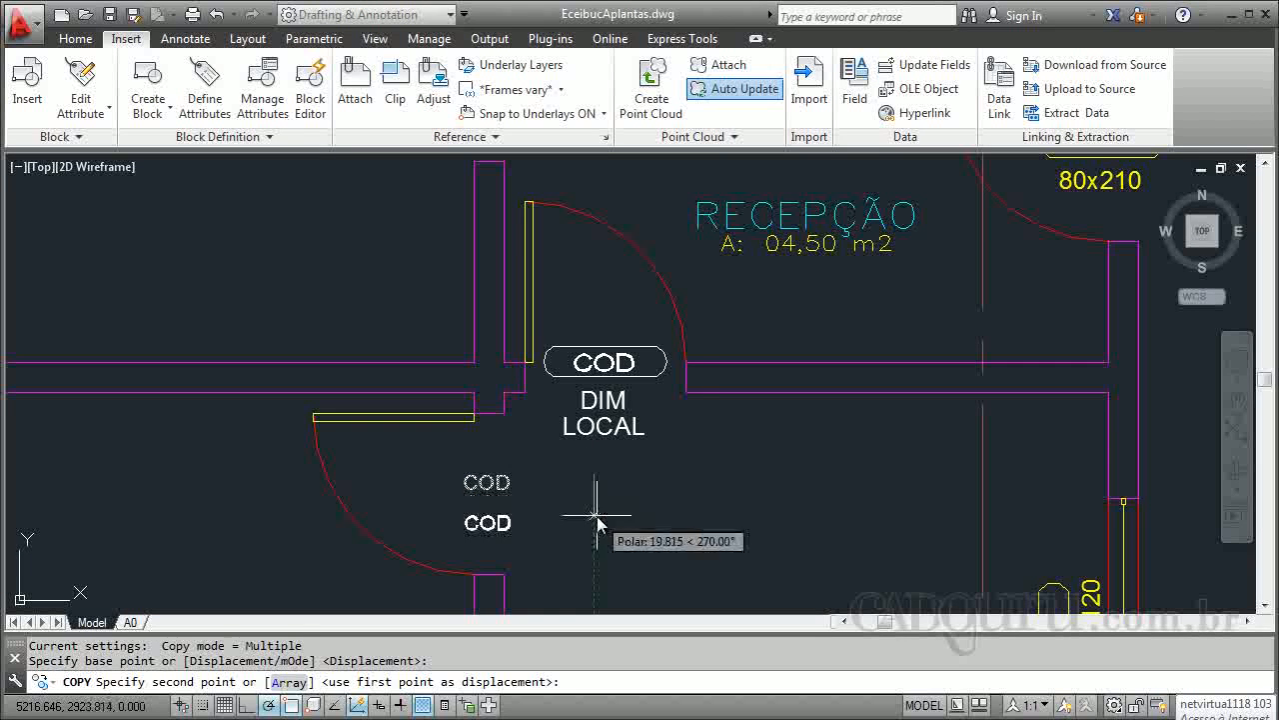
click(595, 506)
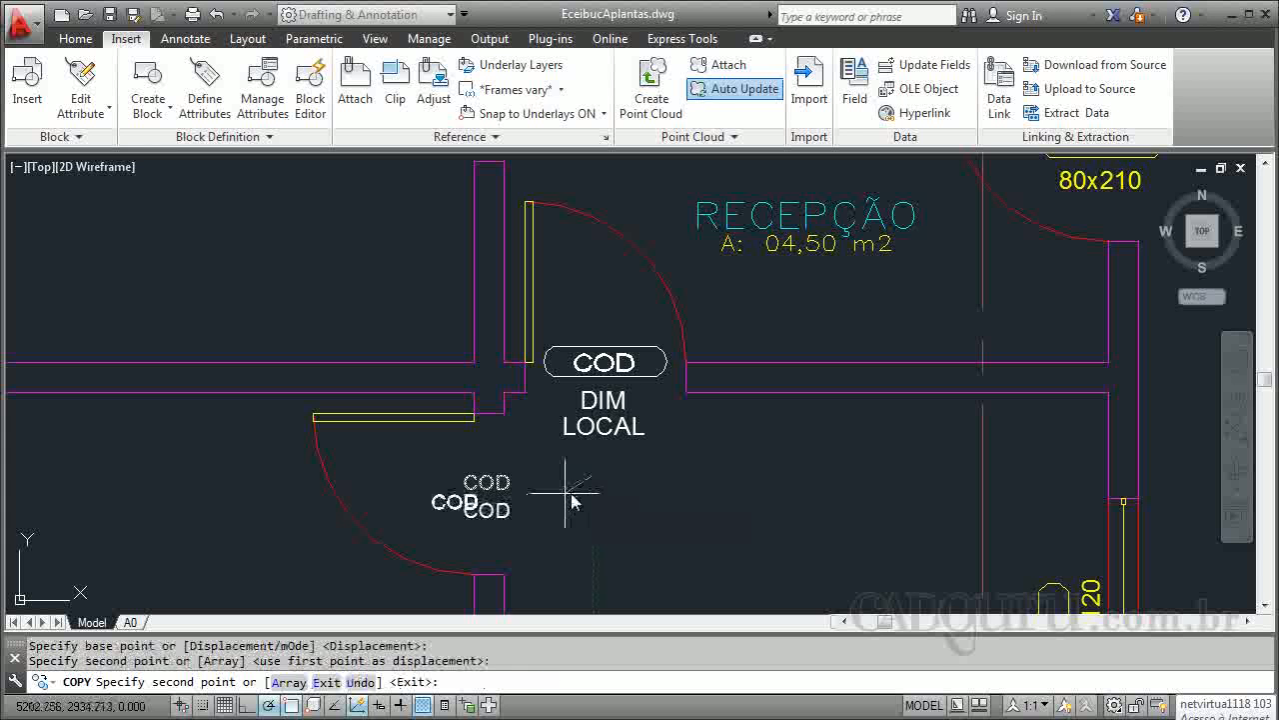
click(597, 536)
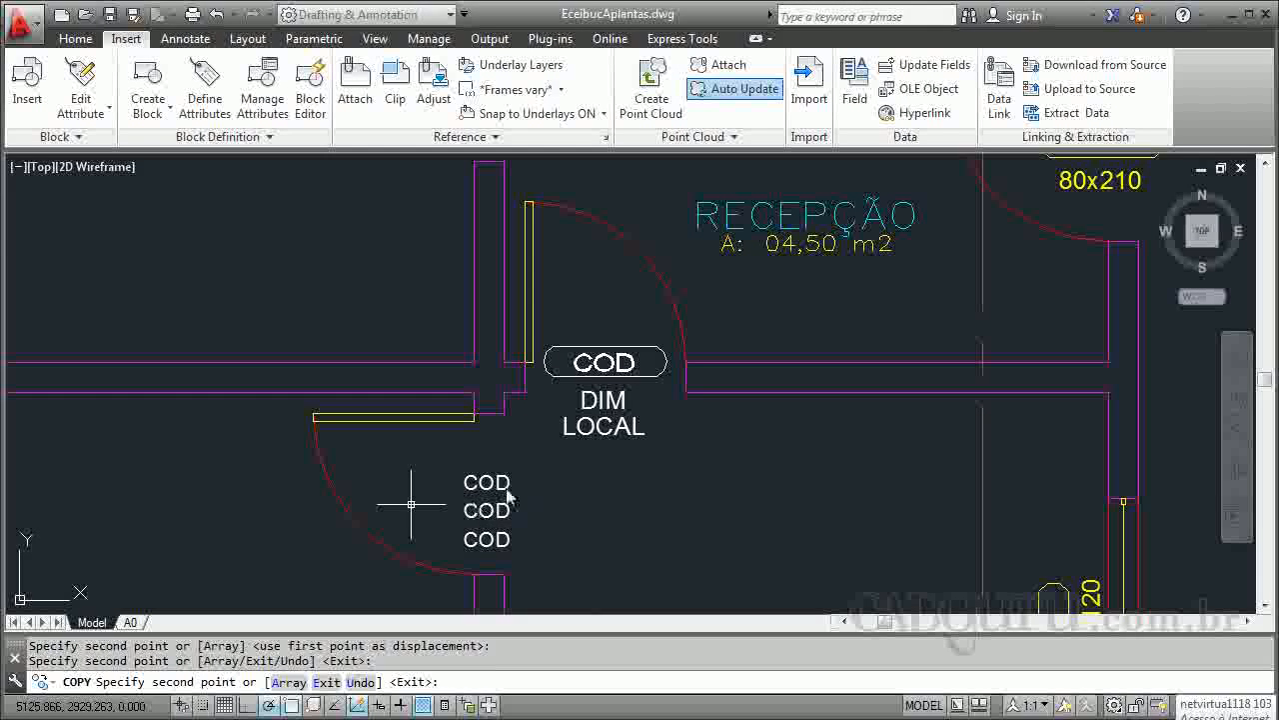
key(Escape)
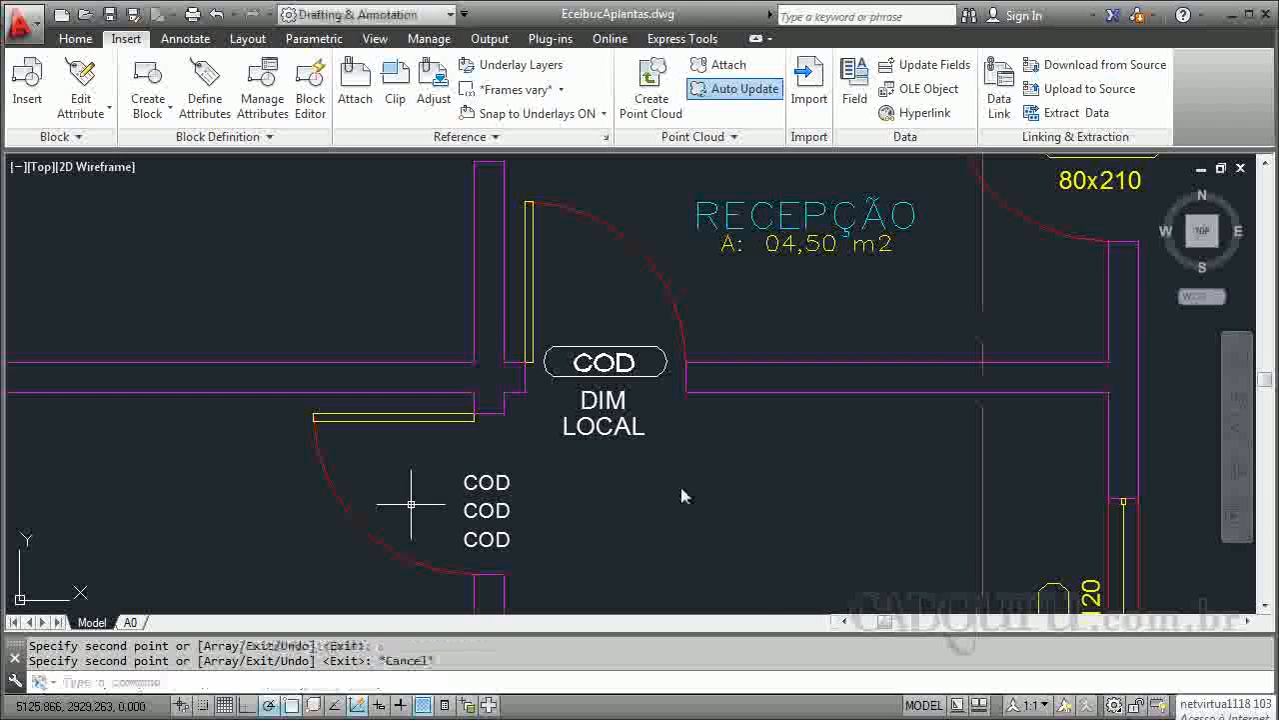
Edit the middle COD attribute of the column, setting its tag to DIM and its prompt to dimensao.
double_click(503, 509)
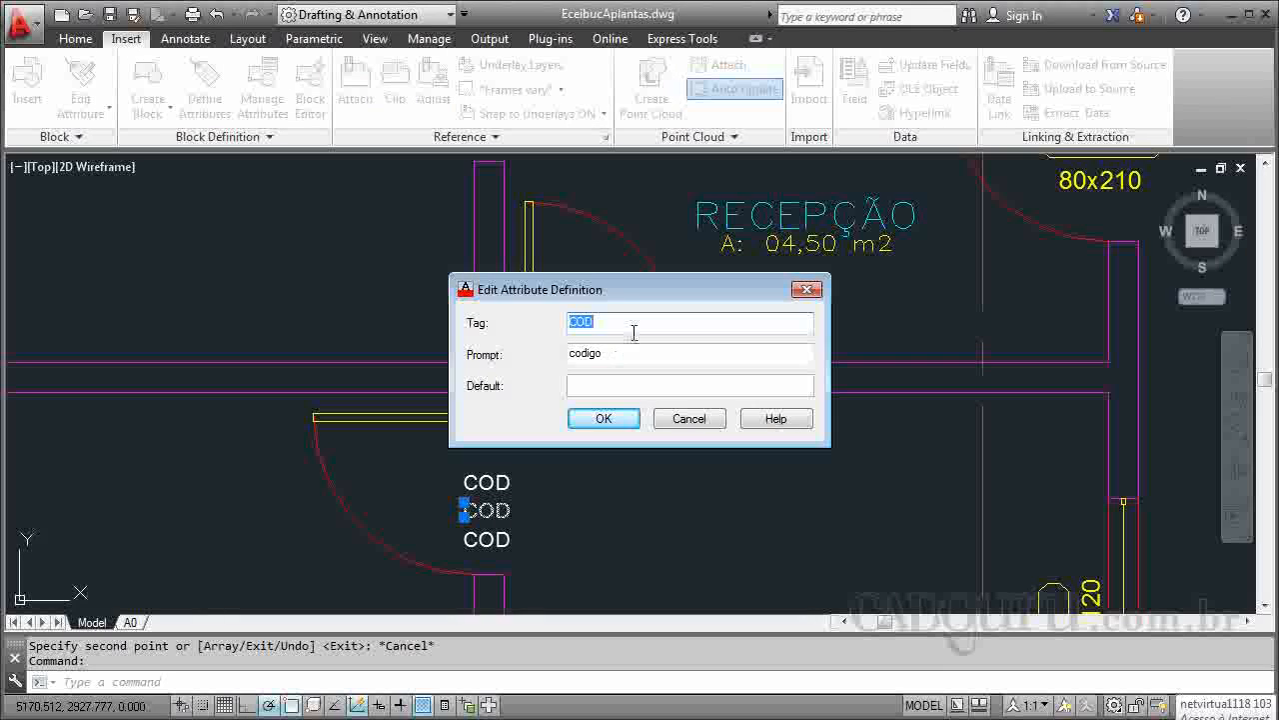
drag(649, 301, 936, 429)
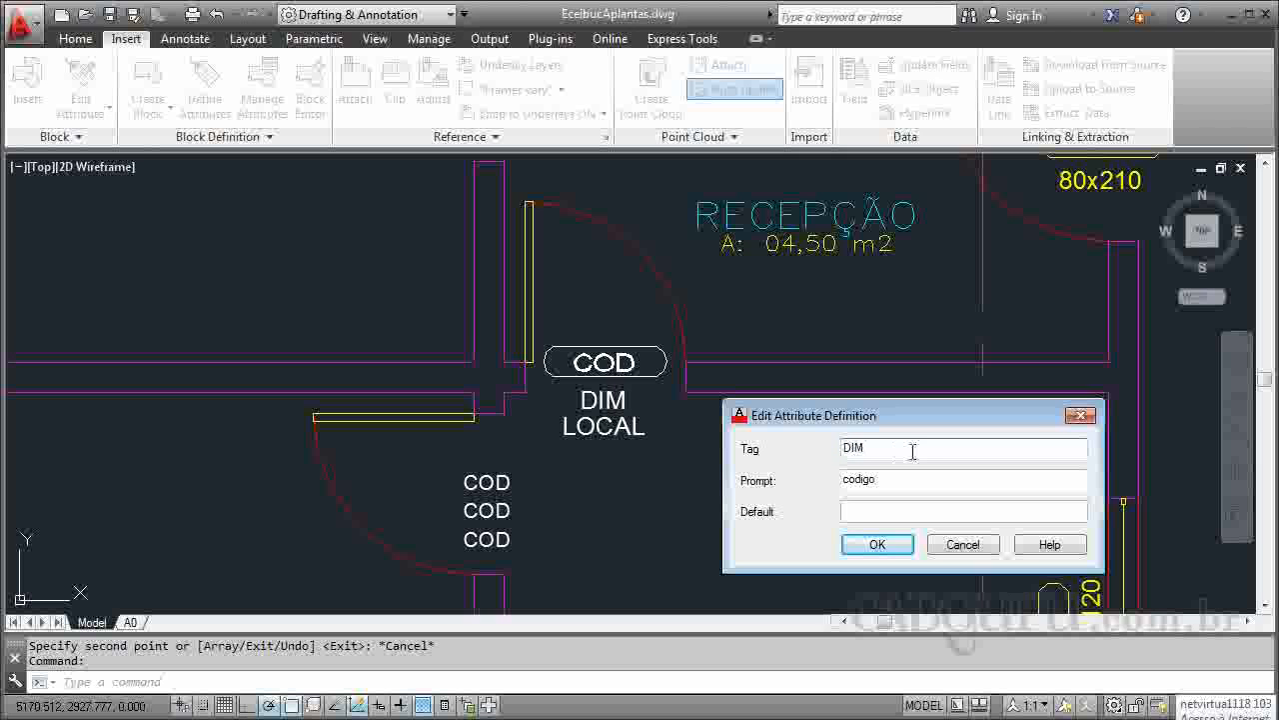
double_click(887, 481)
text(dimensap)
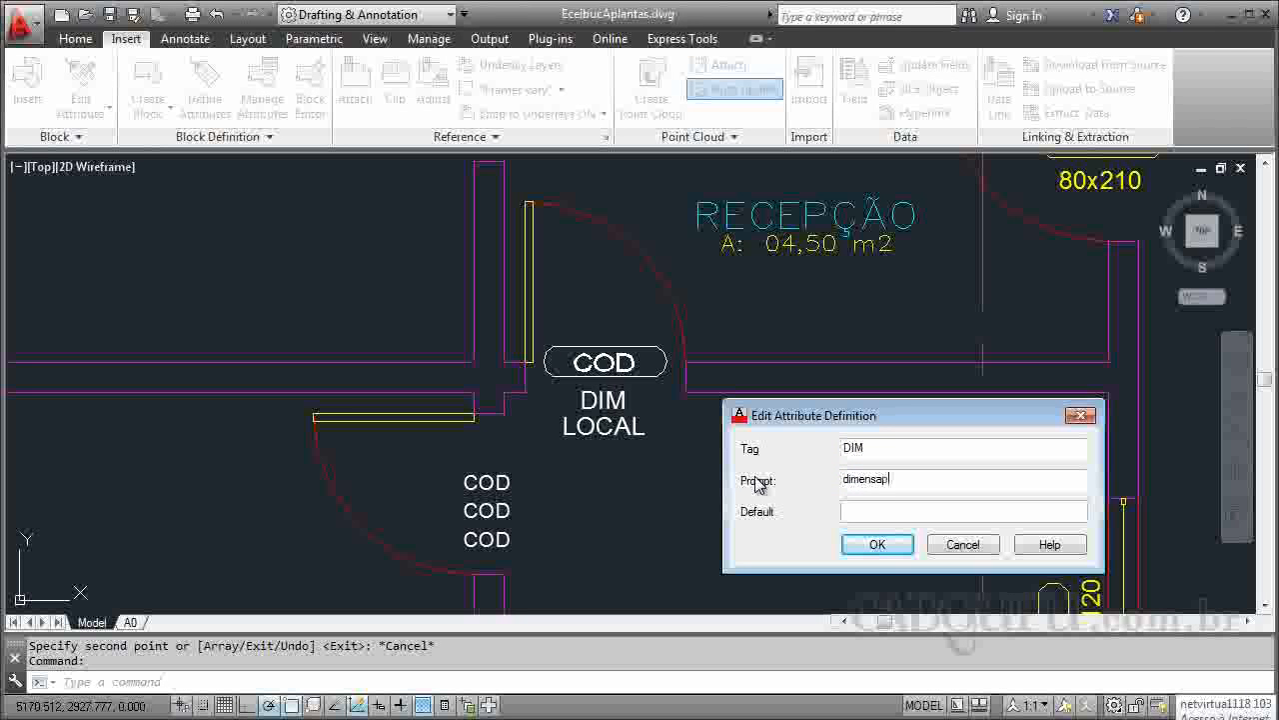
click(896, 544)
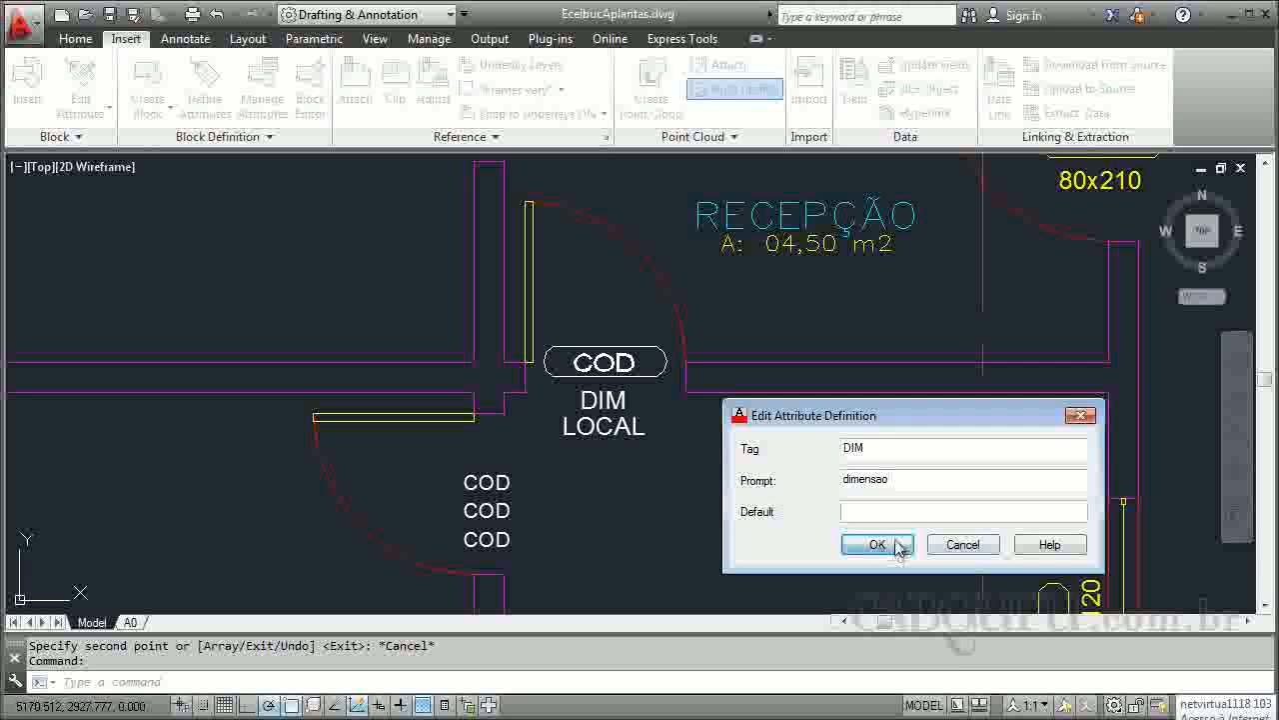
Edit the lowest COD attribute of the column, setting its tag to LOCAL and its prompt to local.
click(498, 539)
text(LOCAL)
key(Tab)
key(BackSpace)
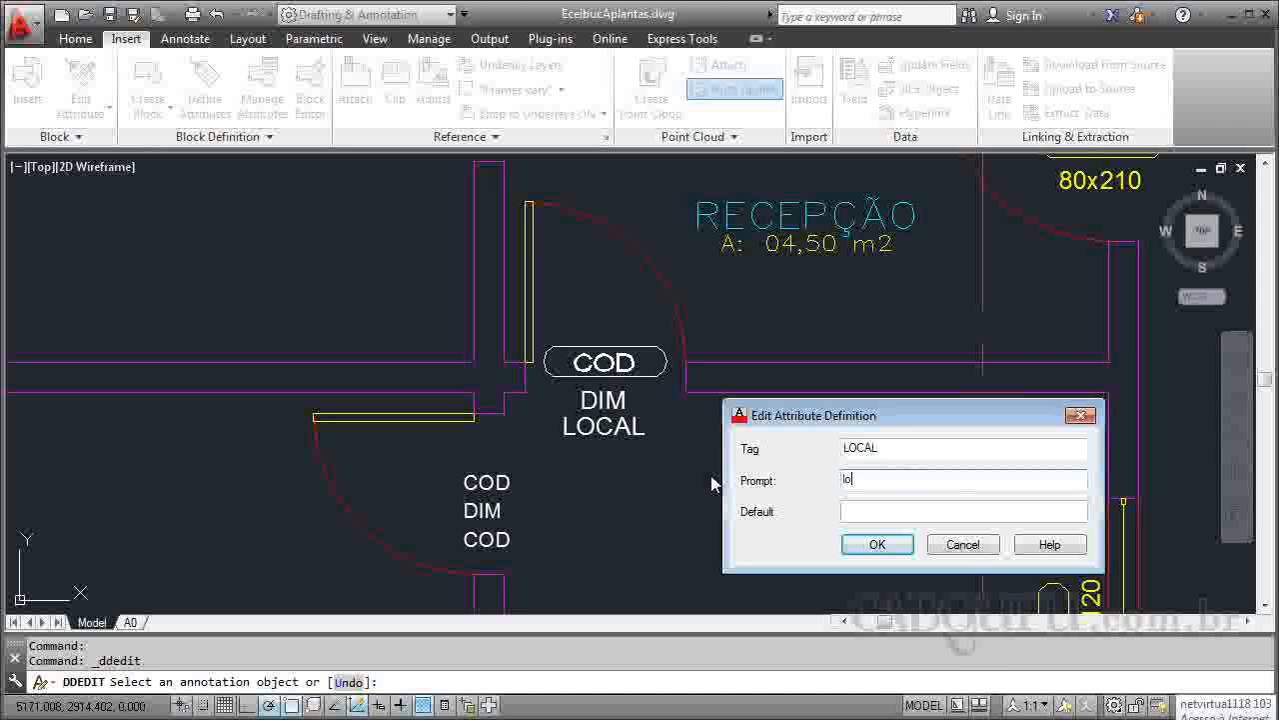
click(877, 544)
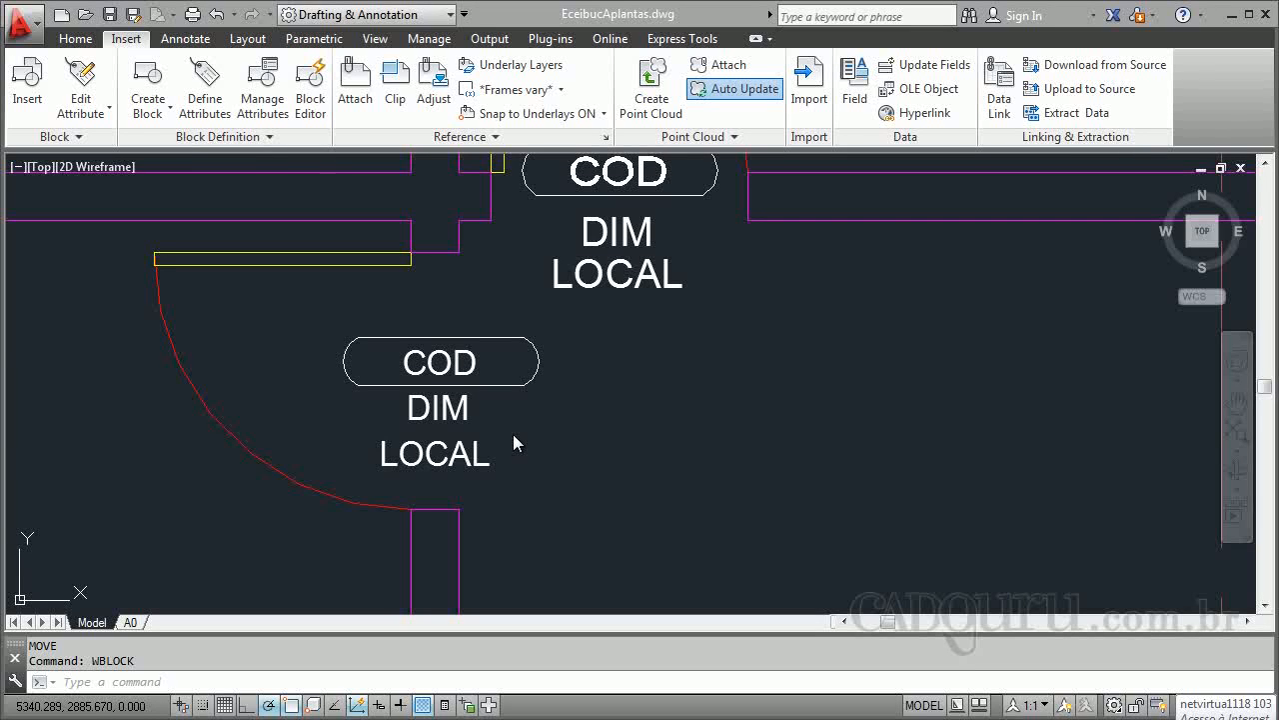
Start a block definition named ATRIBUTO PORTA and select the lower rounded frame with its COD, DIM and LOCAL attributes.
click(148, 110)
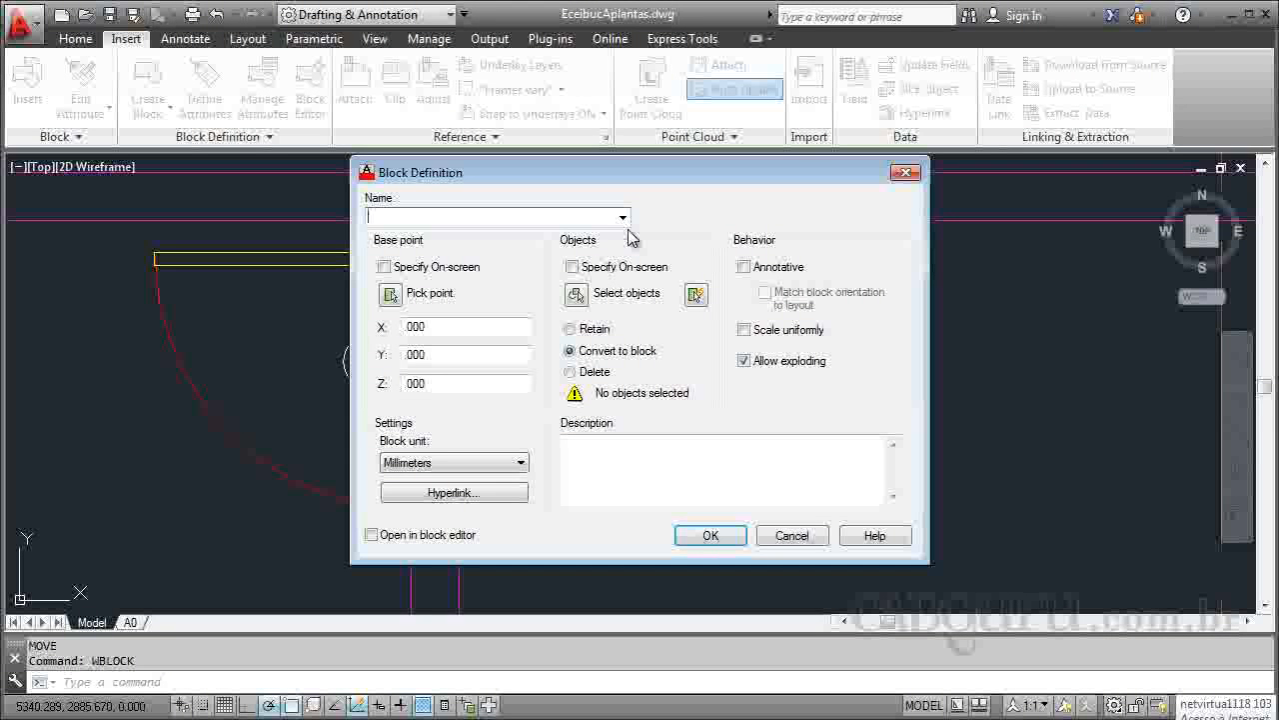
text(ATRIBUTO)
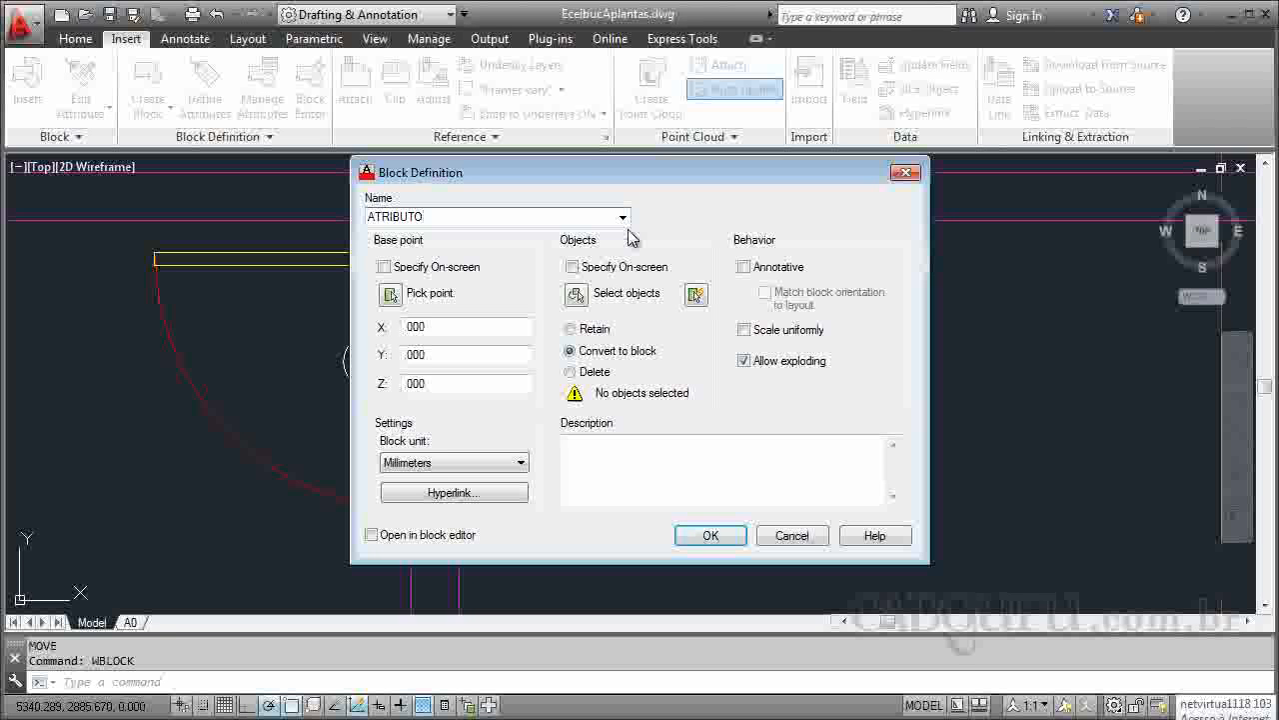
text( PORTA)
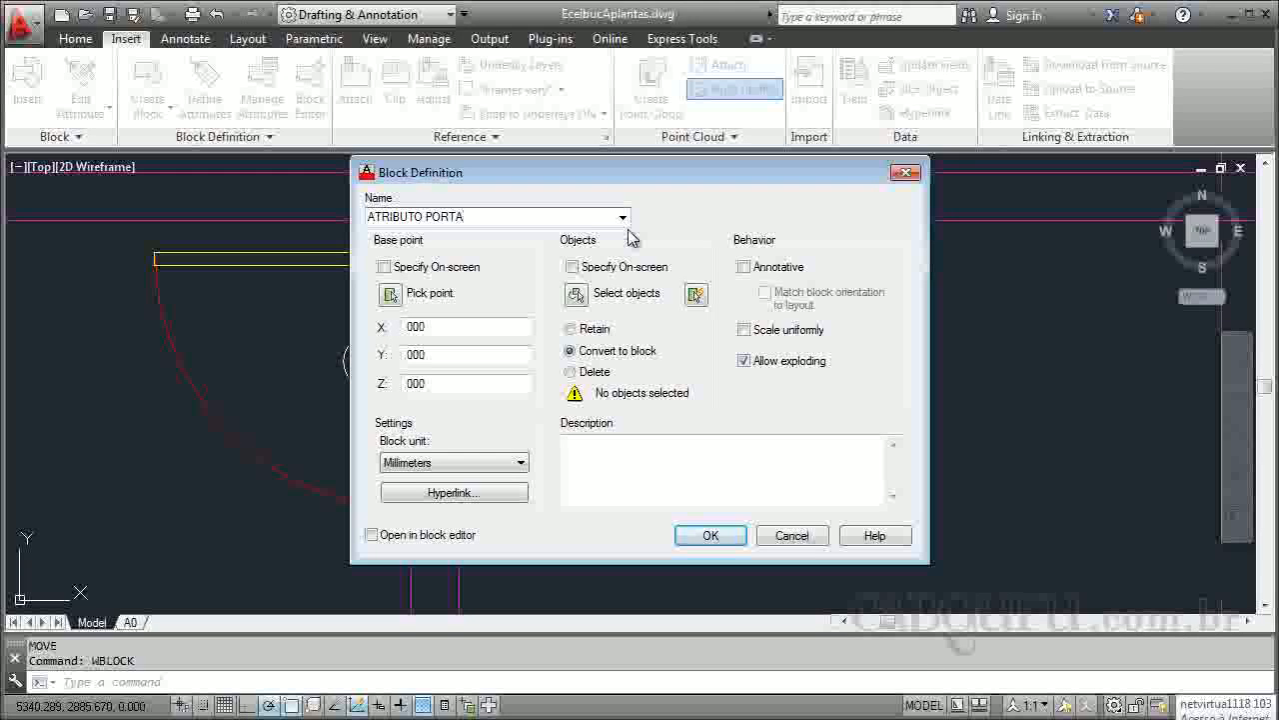
click(576, 294)
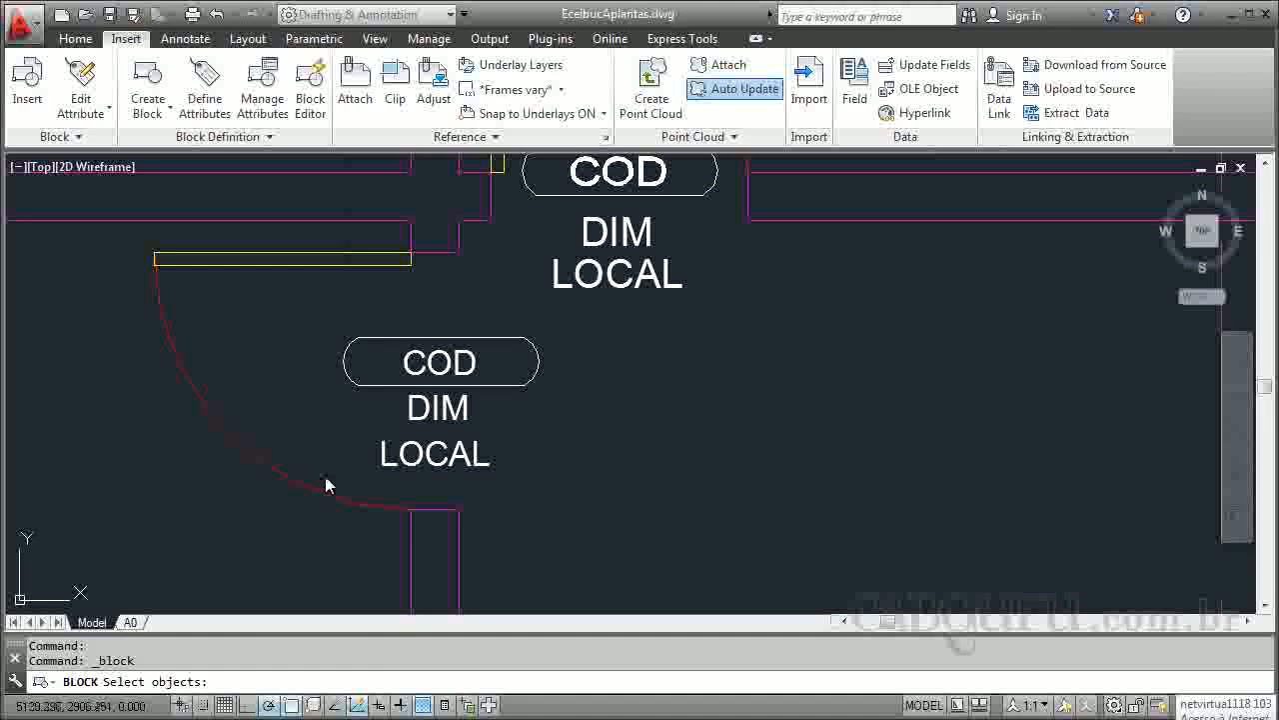
click(321, 483)
click(570, 311)
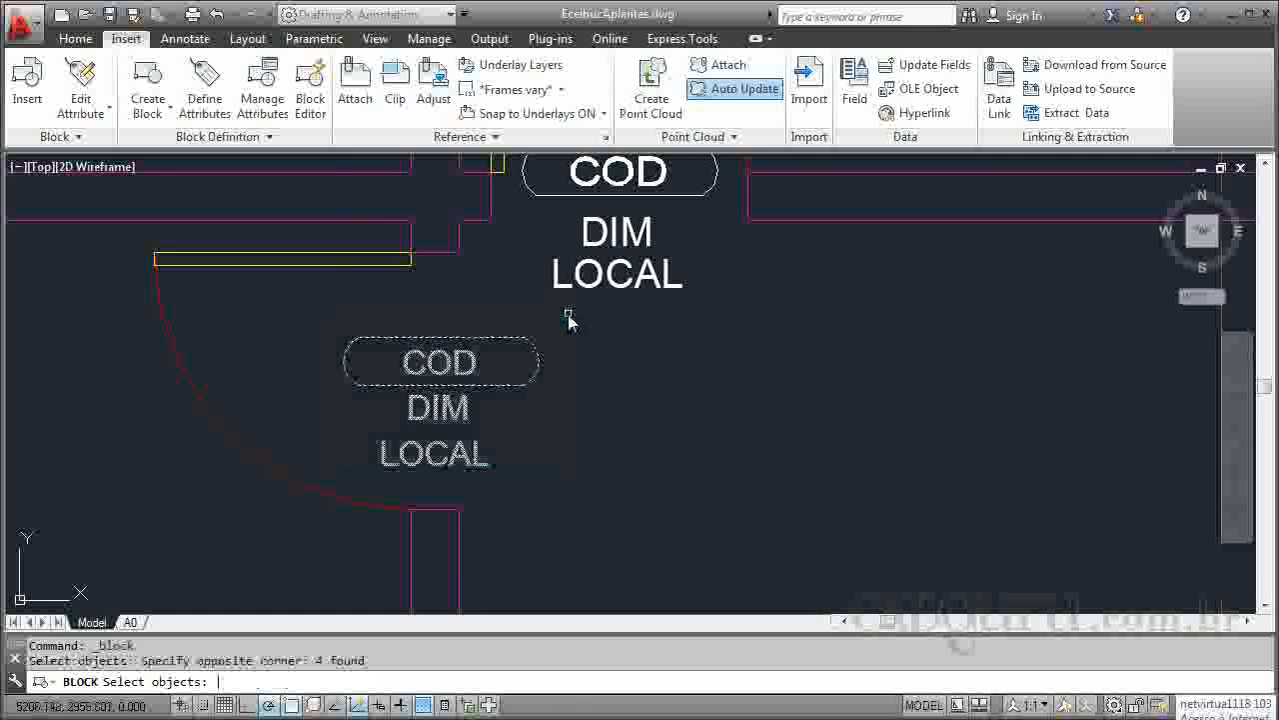
key(Return)
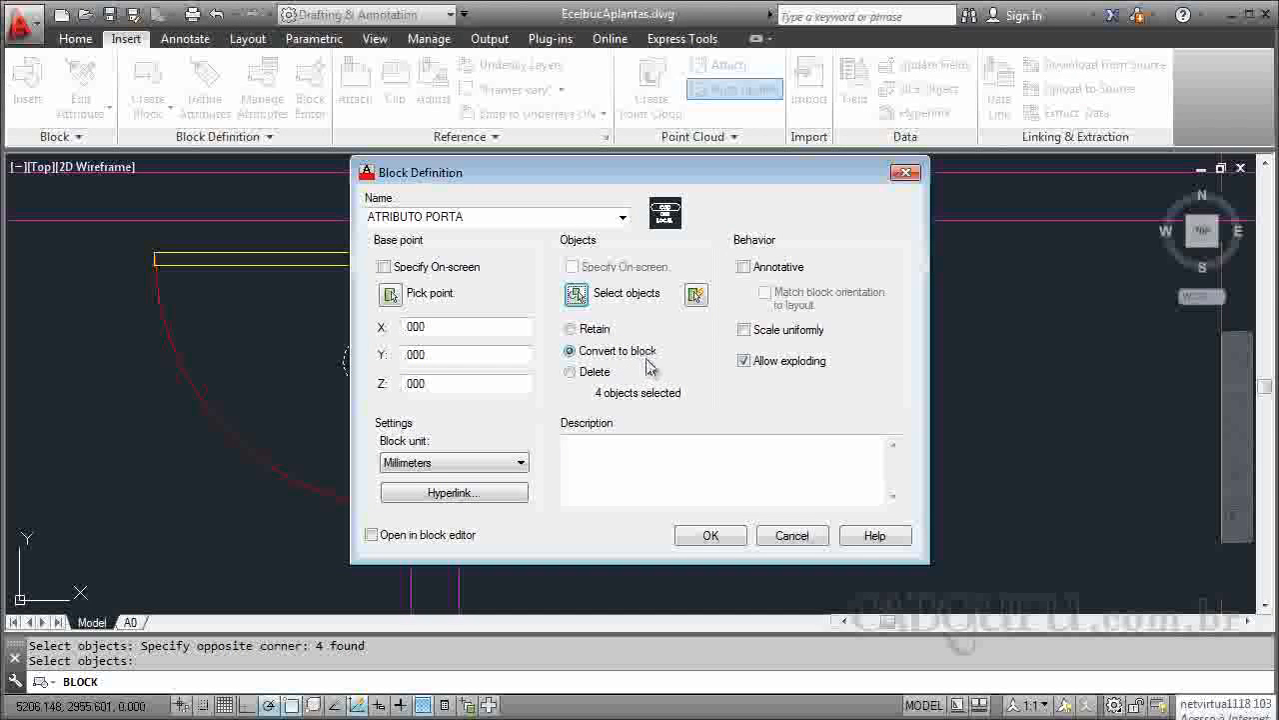
Set the block's base point at the left end of the rounded frame's top edge and create it with Convert to block.
click(390, 298)
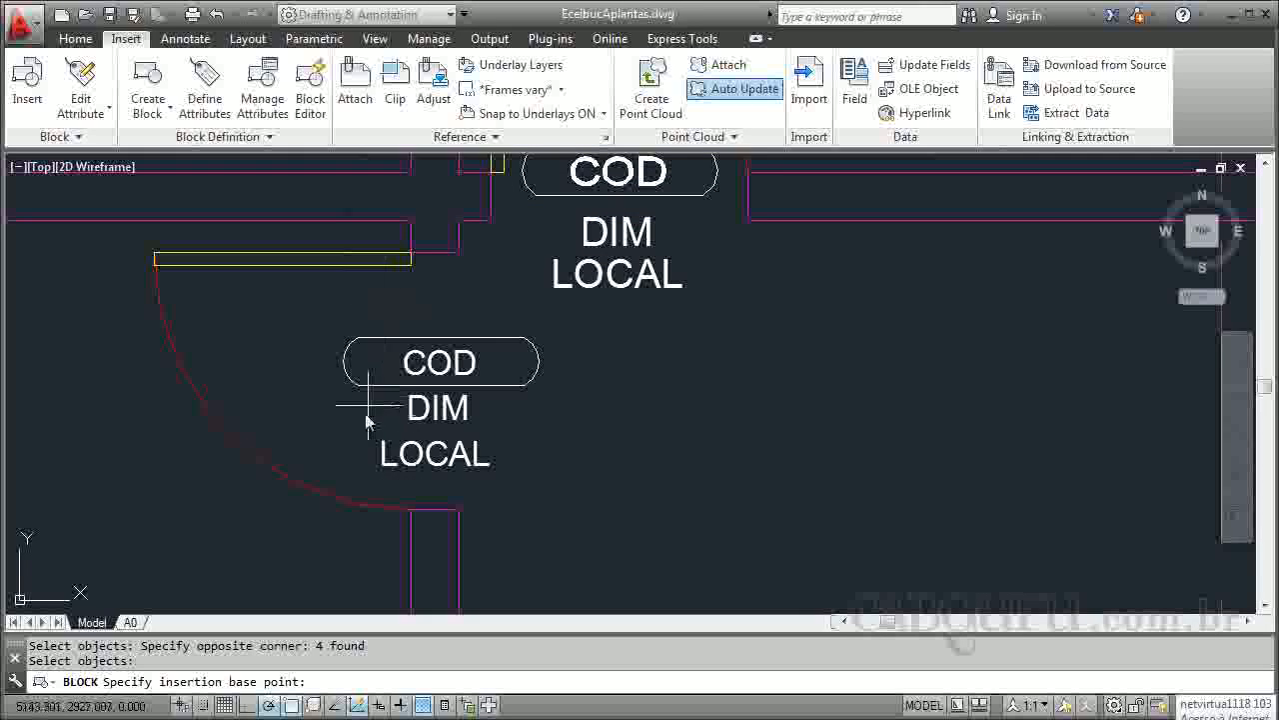
click(357, 340)
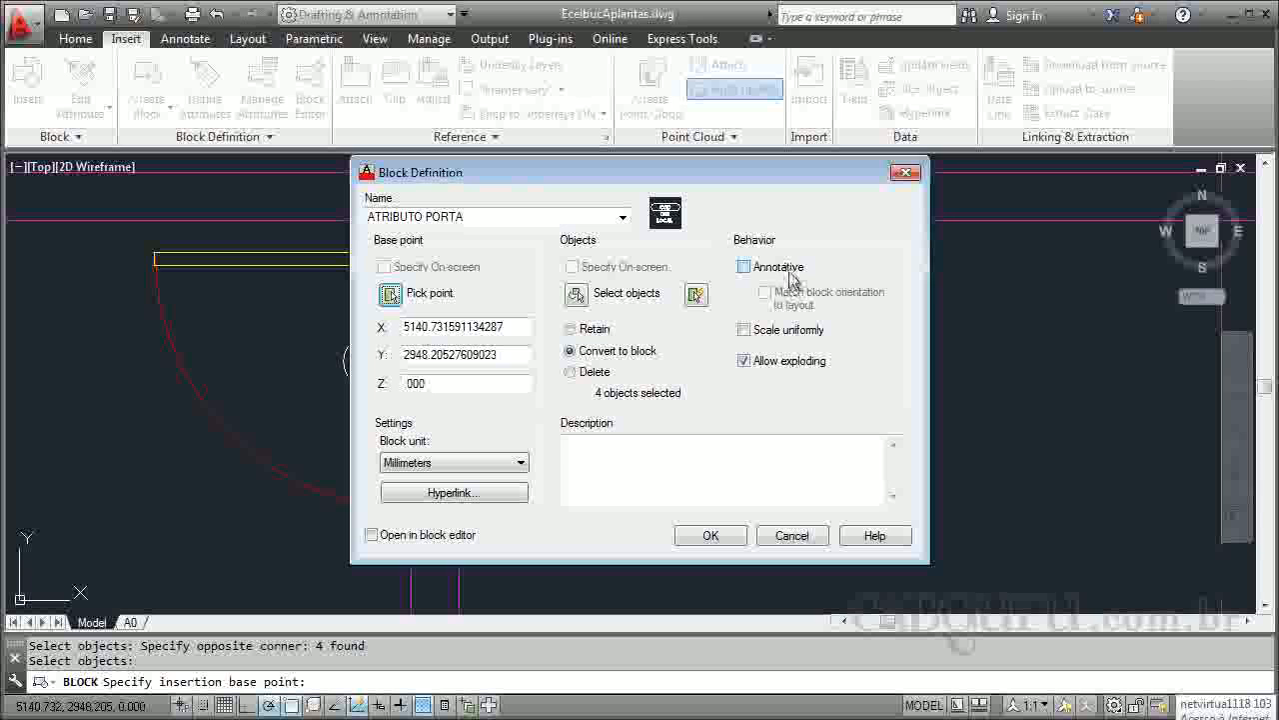
click(711, 536)
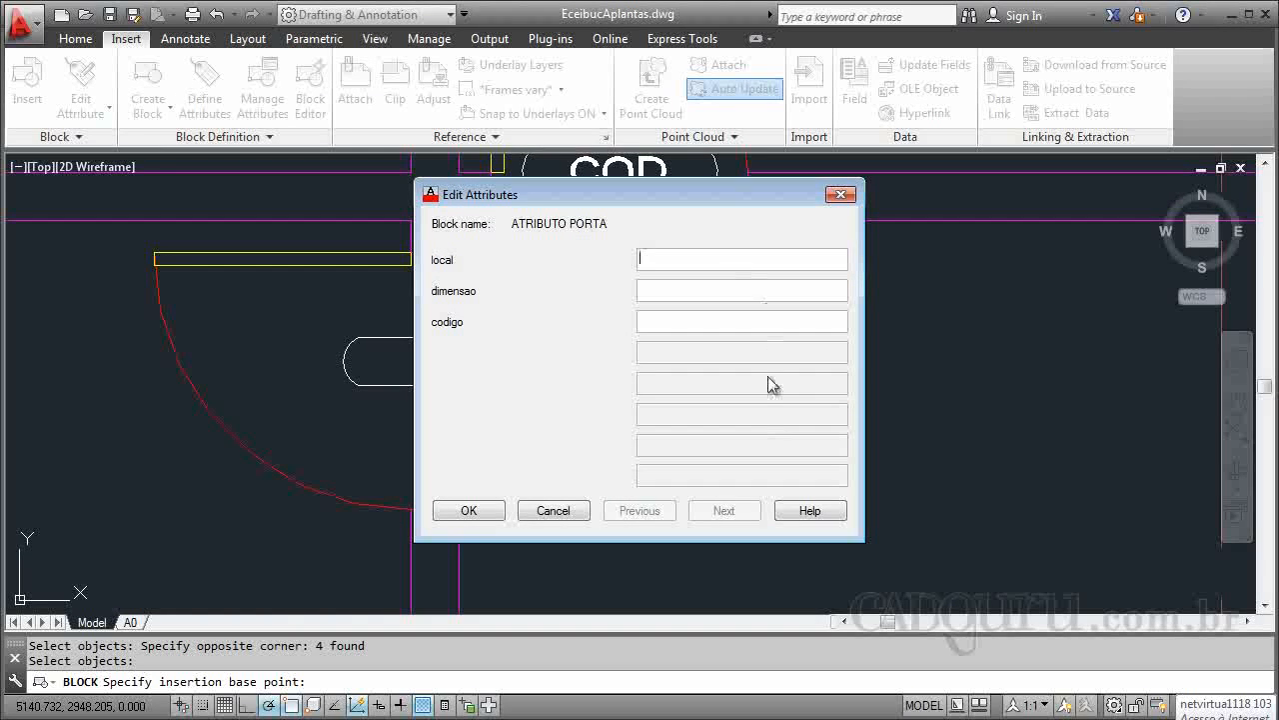
Fill in the new block's attributes with dimensao 80x210 and codigo P1, leaving local empty.
drag(711, 204, 1047, 226)
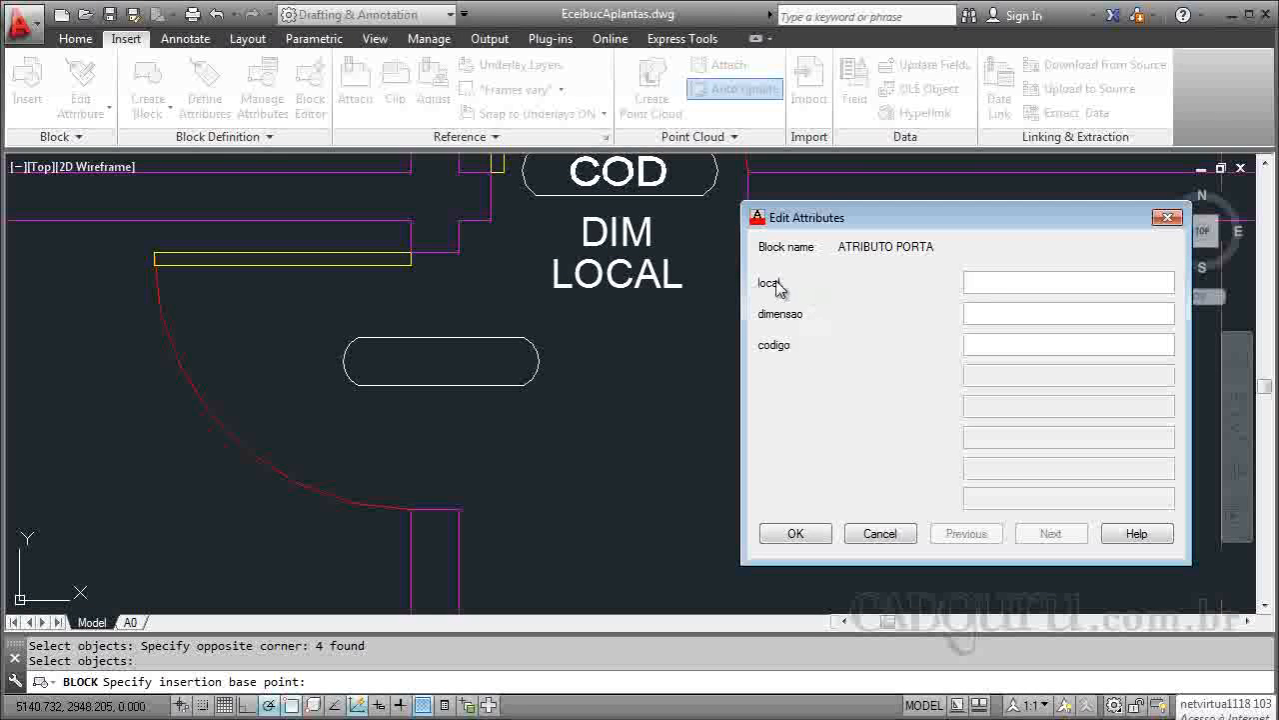
click(1004, 315)
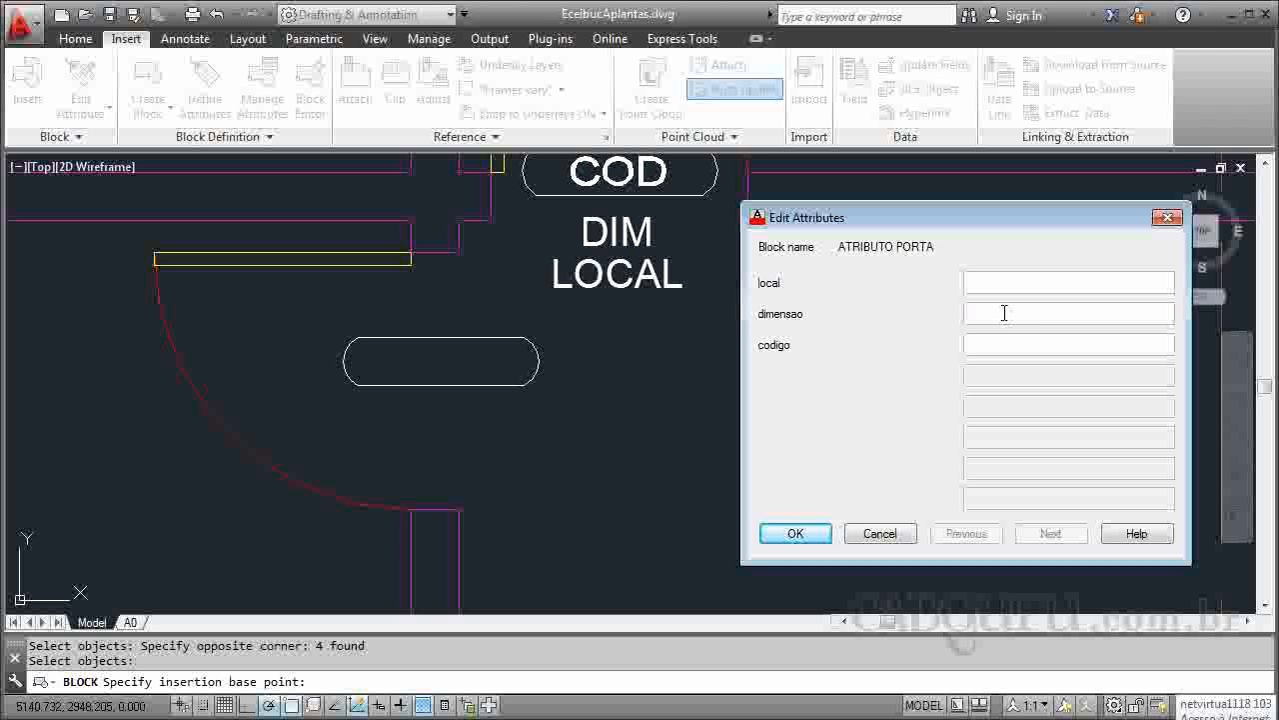
text(0X210)
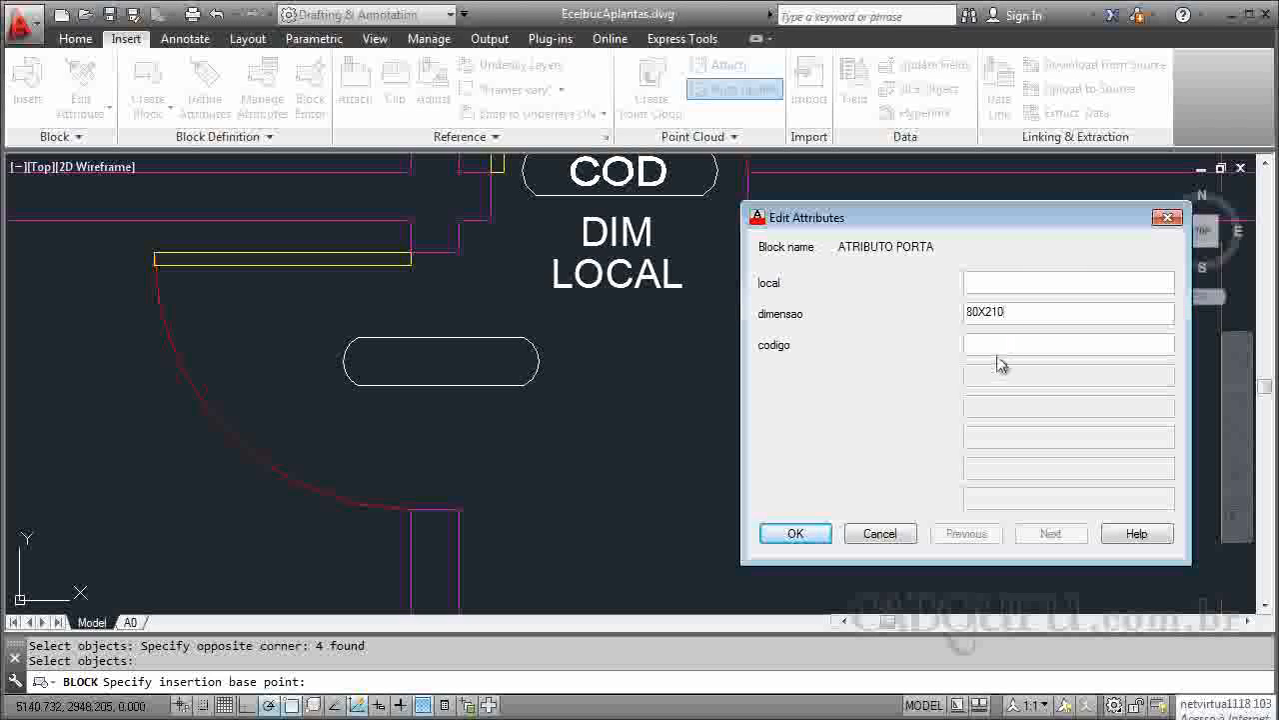
click(1002, 346)
click(986, 311)
key(BackSpace)
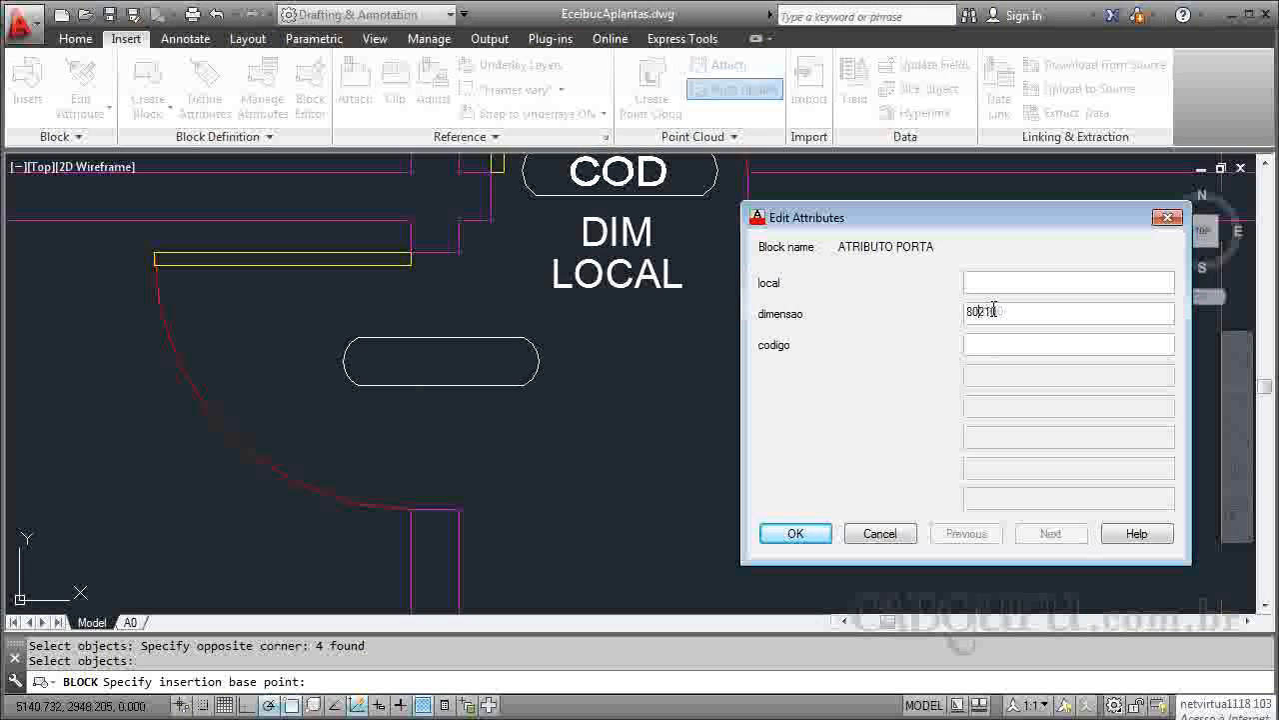
text(x210)
click(994, 344)
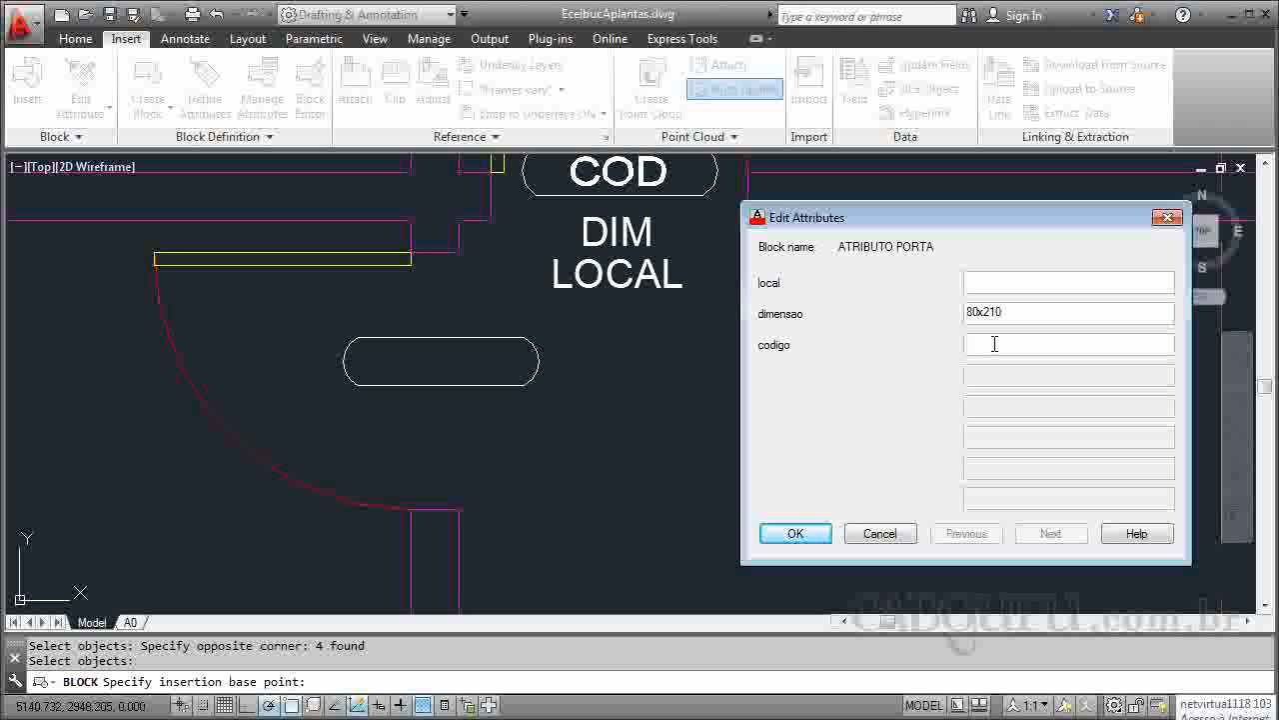
text(P1)
click(807, 536)
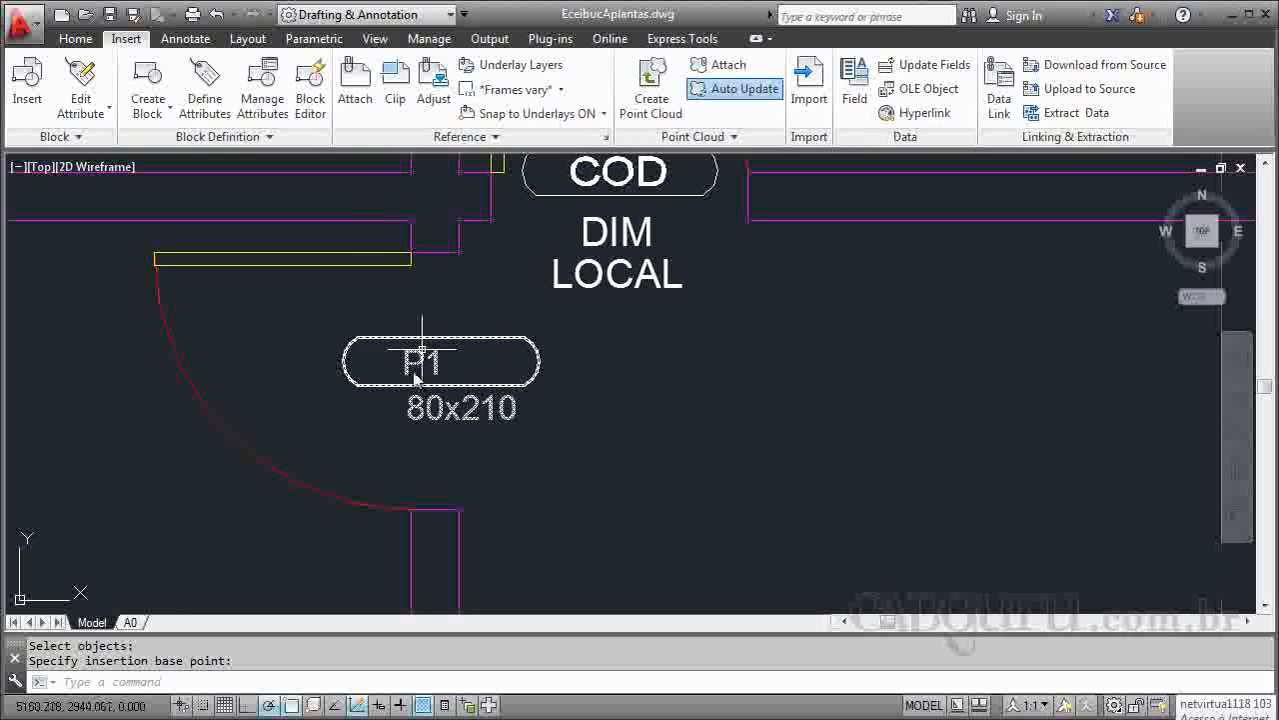
Edit the DIM attribute's text options in the door tag, trying Center and then Top center justification.
double_click(442, 412)
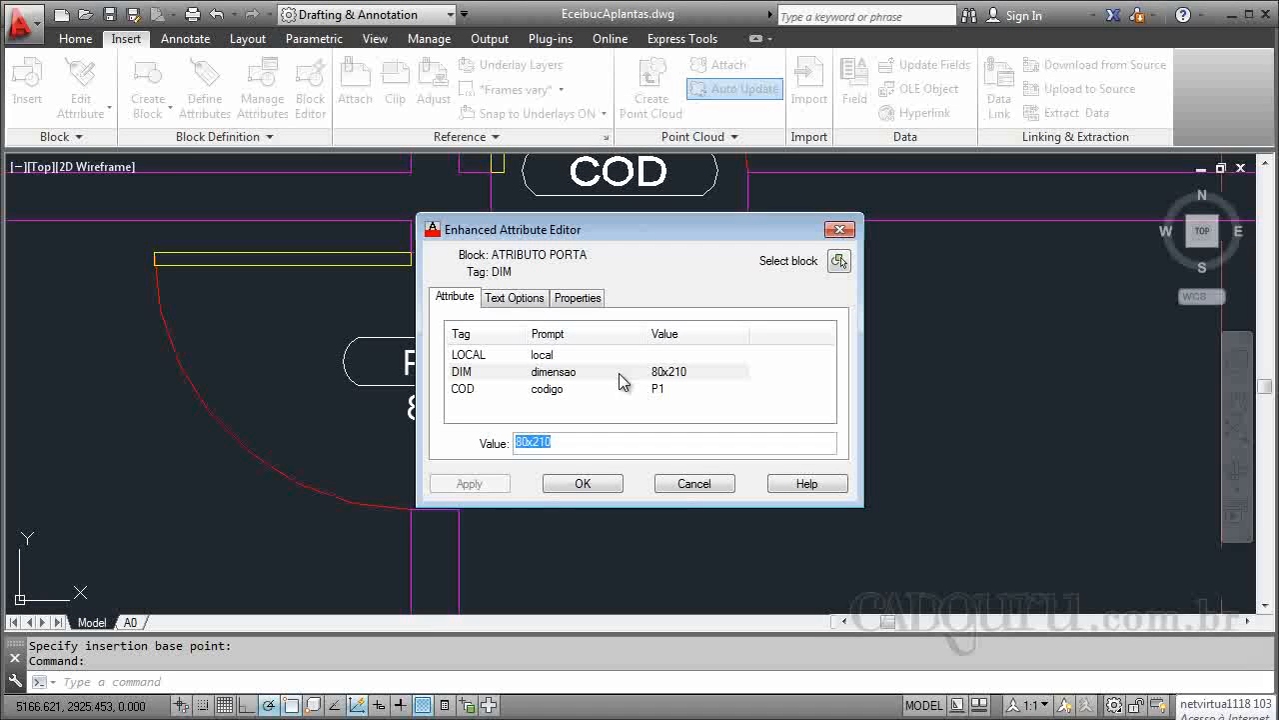
drag(679, 229, 906, 226)
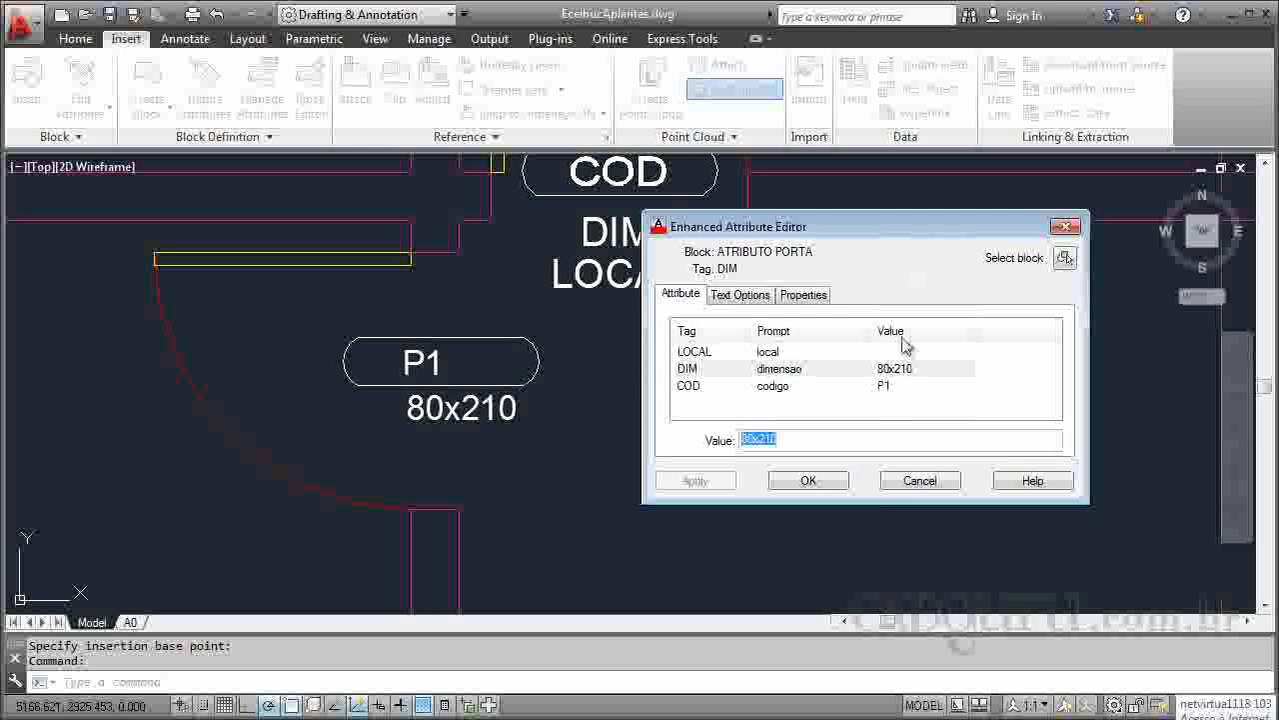
click(741, 296)
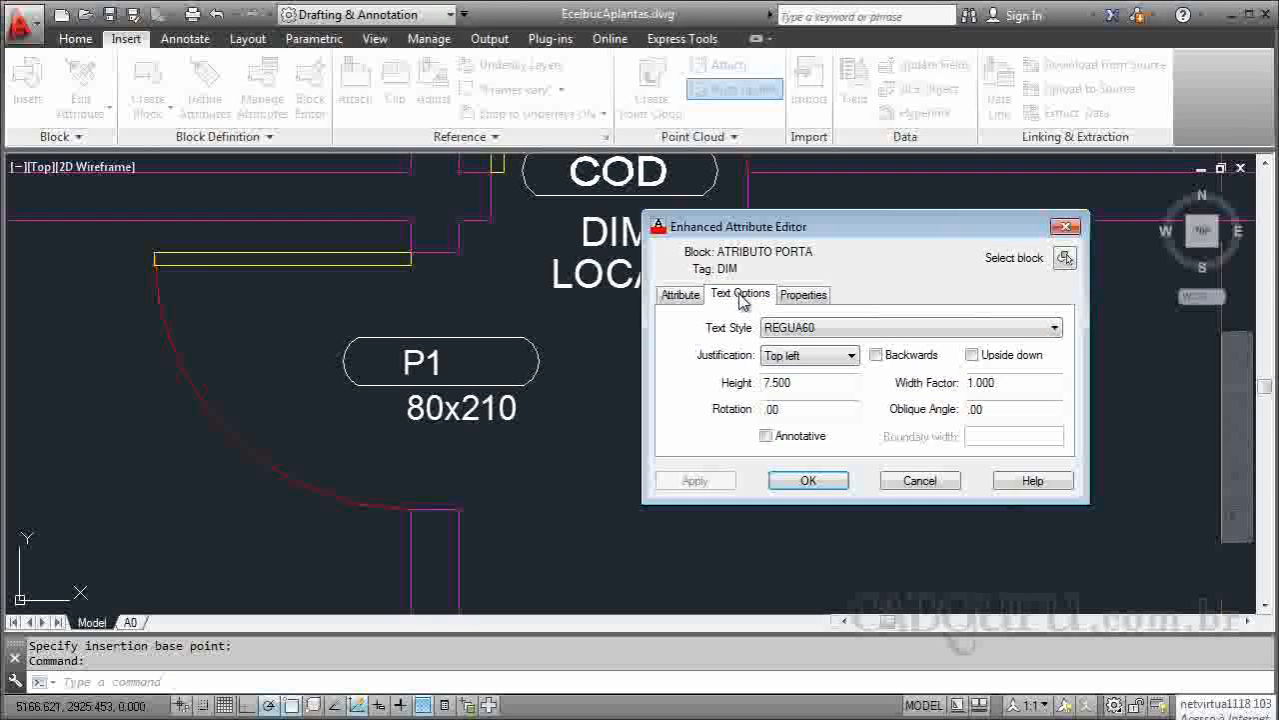
click(852, 356)
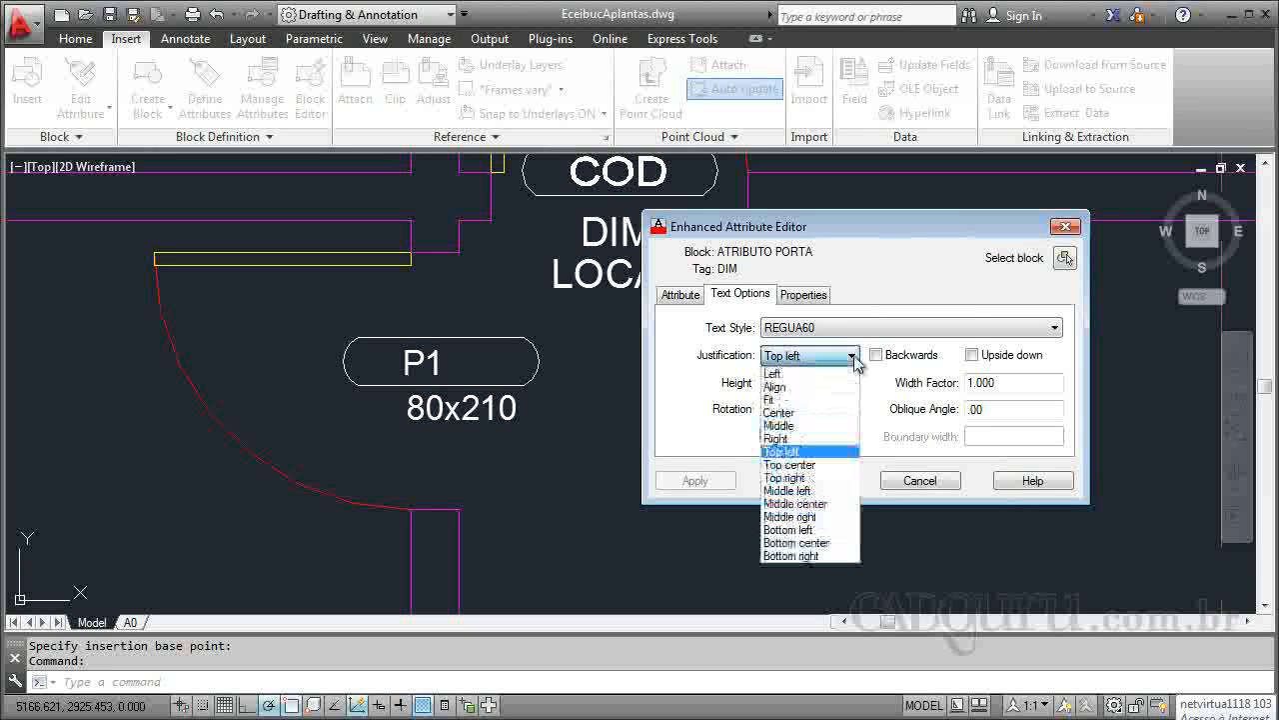
click(780, 412)
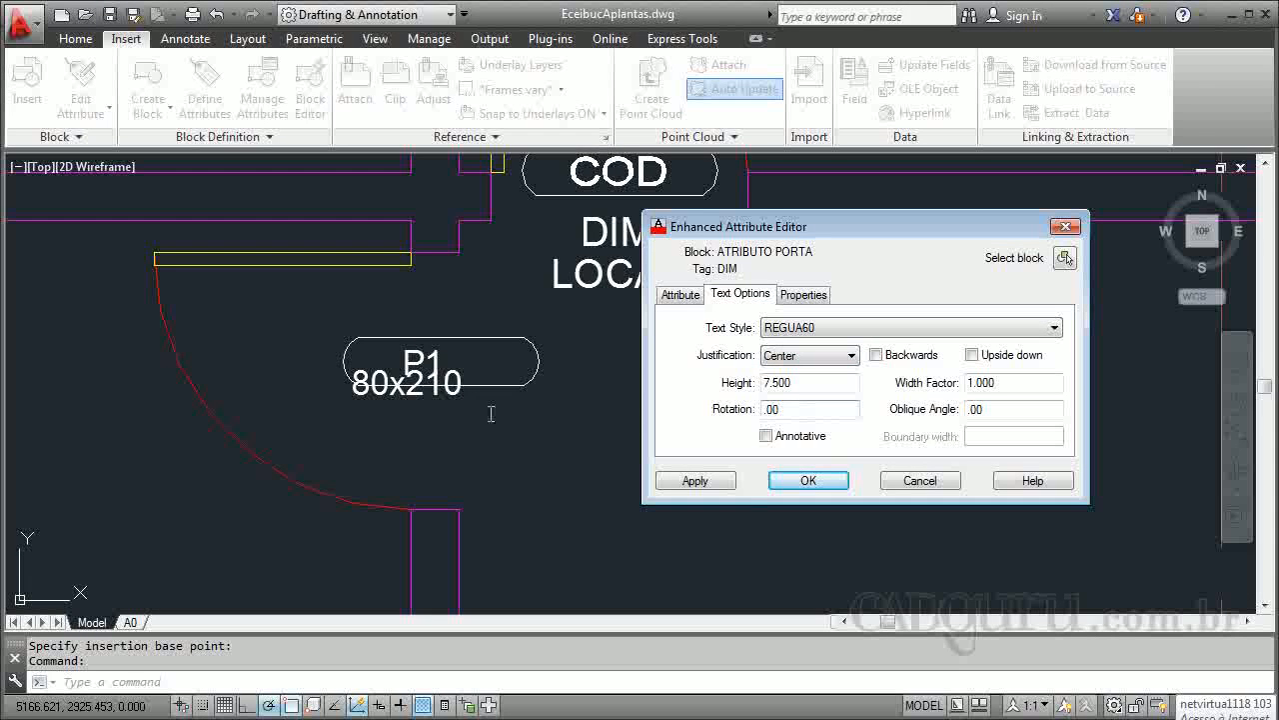
click(806, 363)
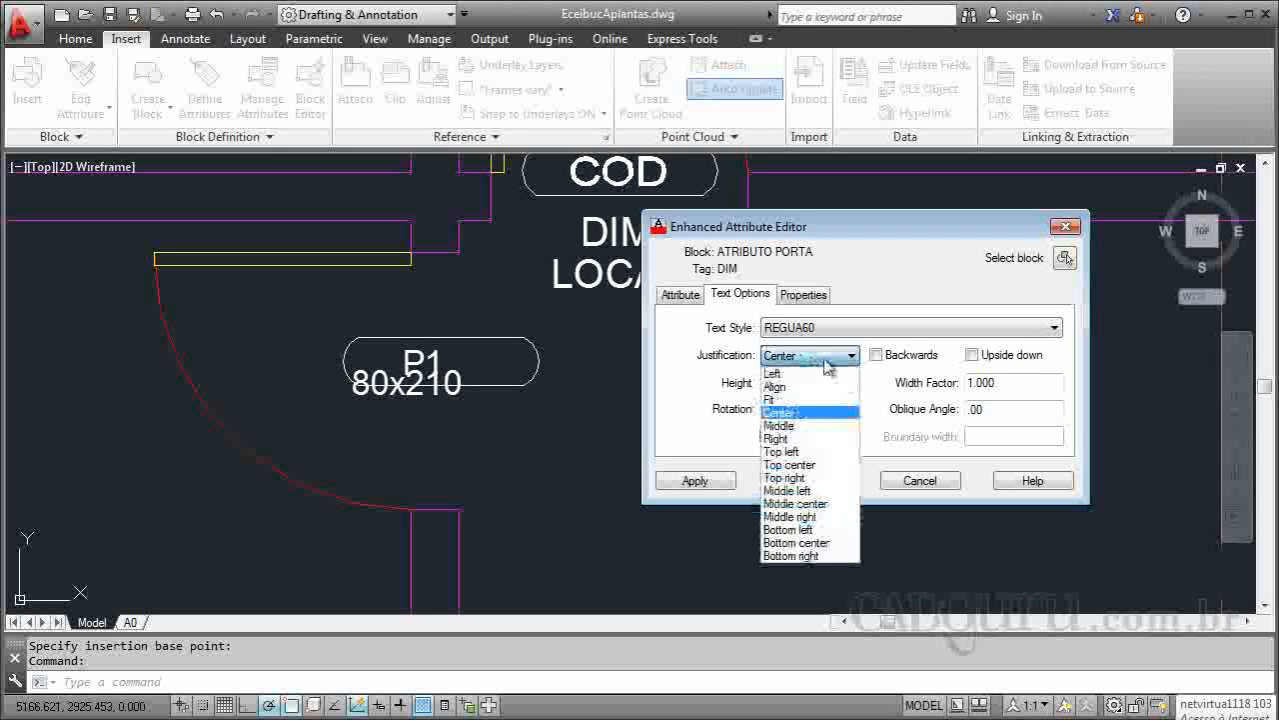
click(809, 466)
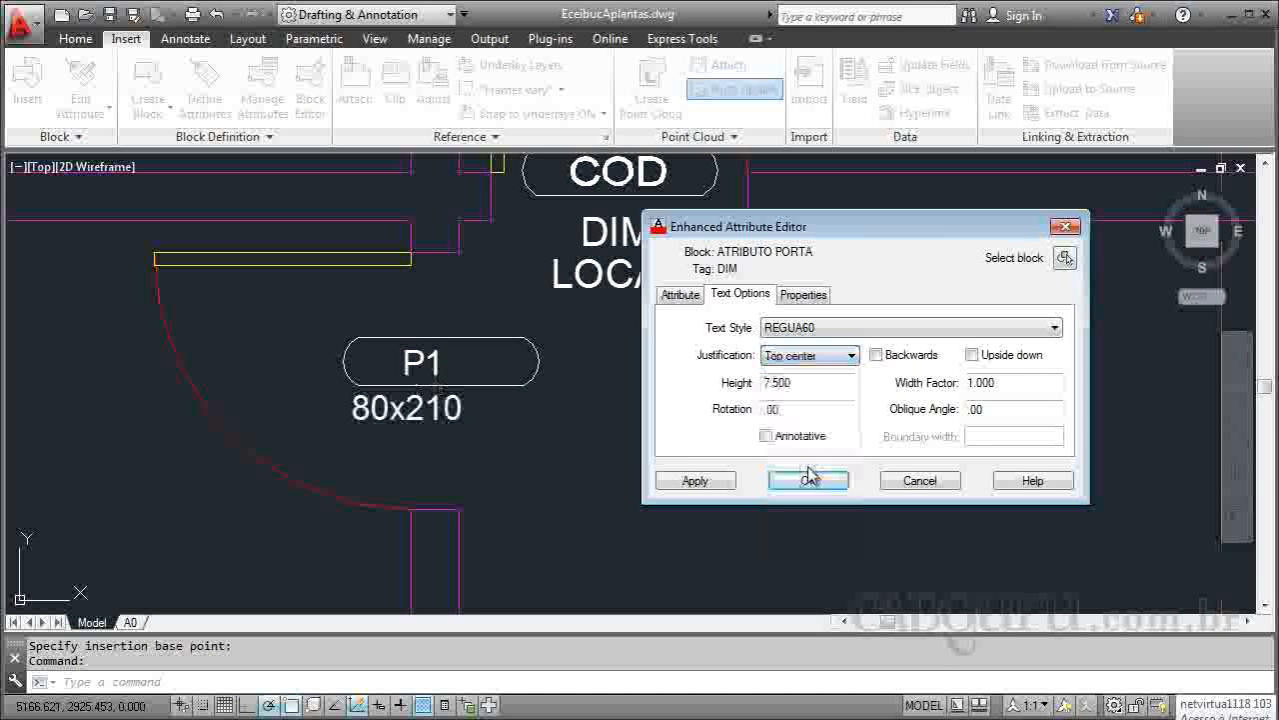
Try the Middle left and Middle justifications on the DIM attribute.
click(823, 362)
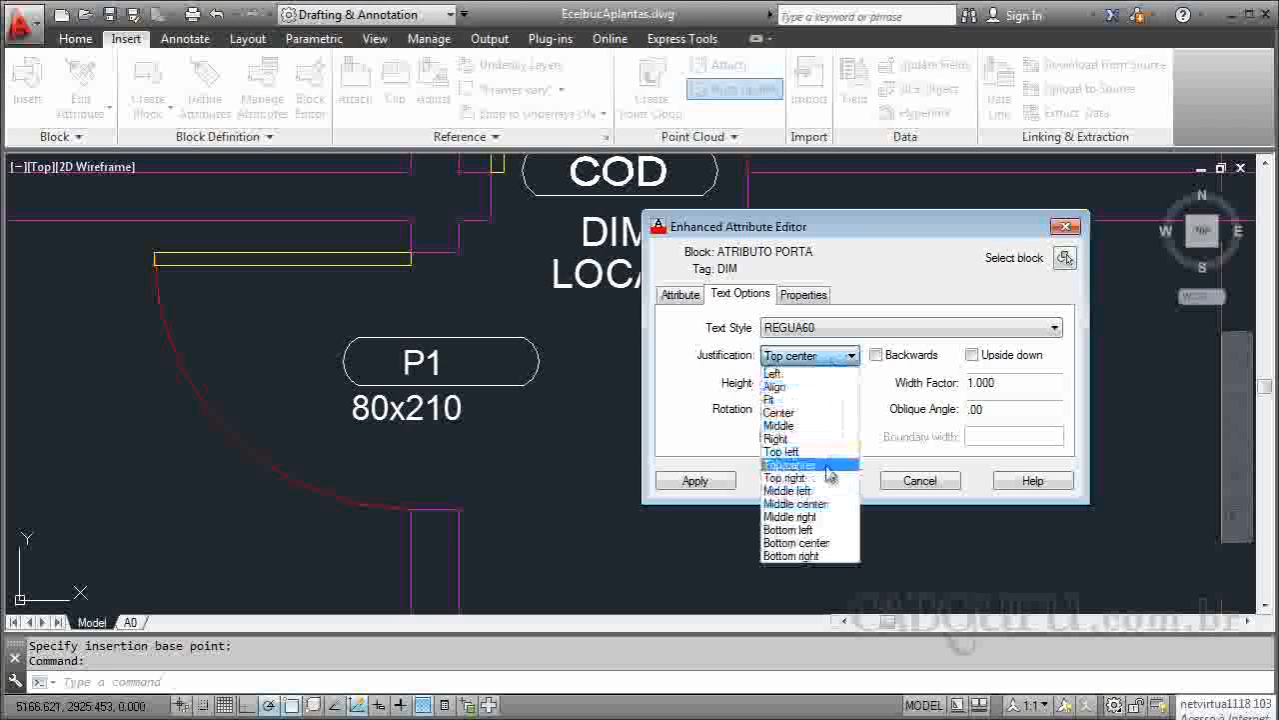
click(803, 490)
click(812, 362)
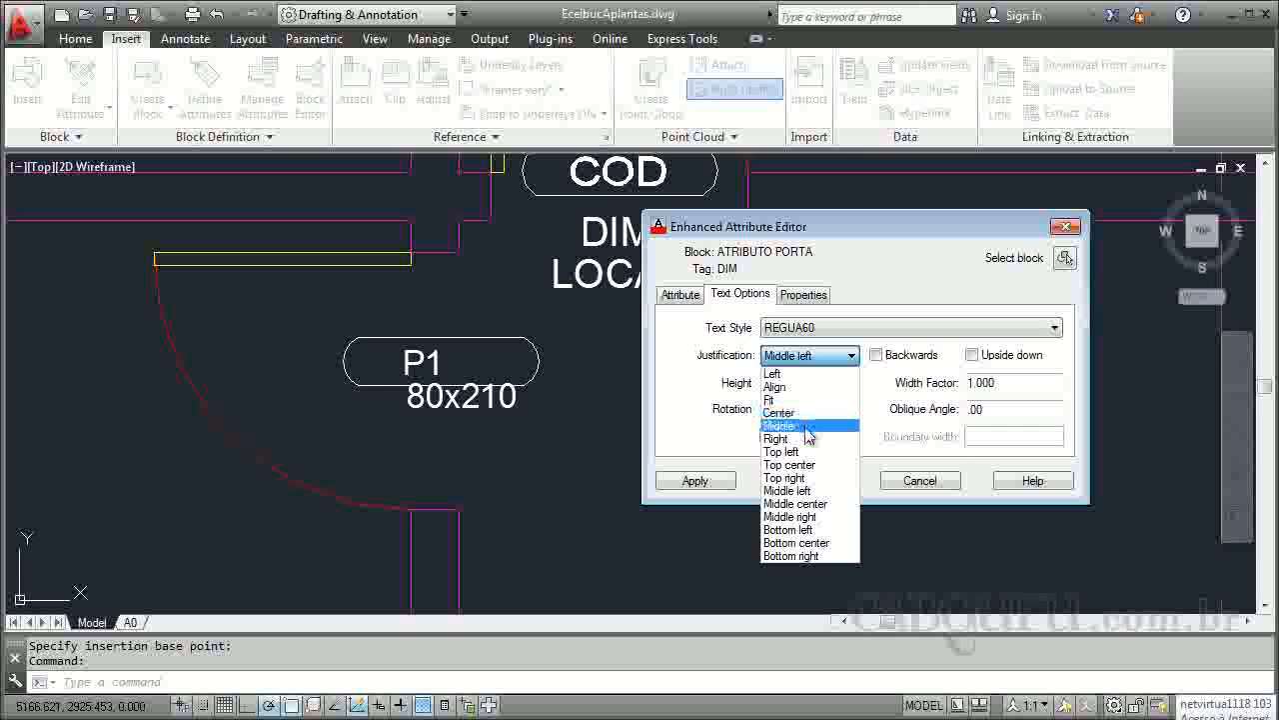
click(805, 427)
Set the DIM attribute's justification back to Top center and accept the attribute changes.
click(814, 357)
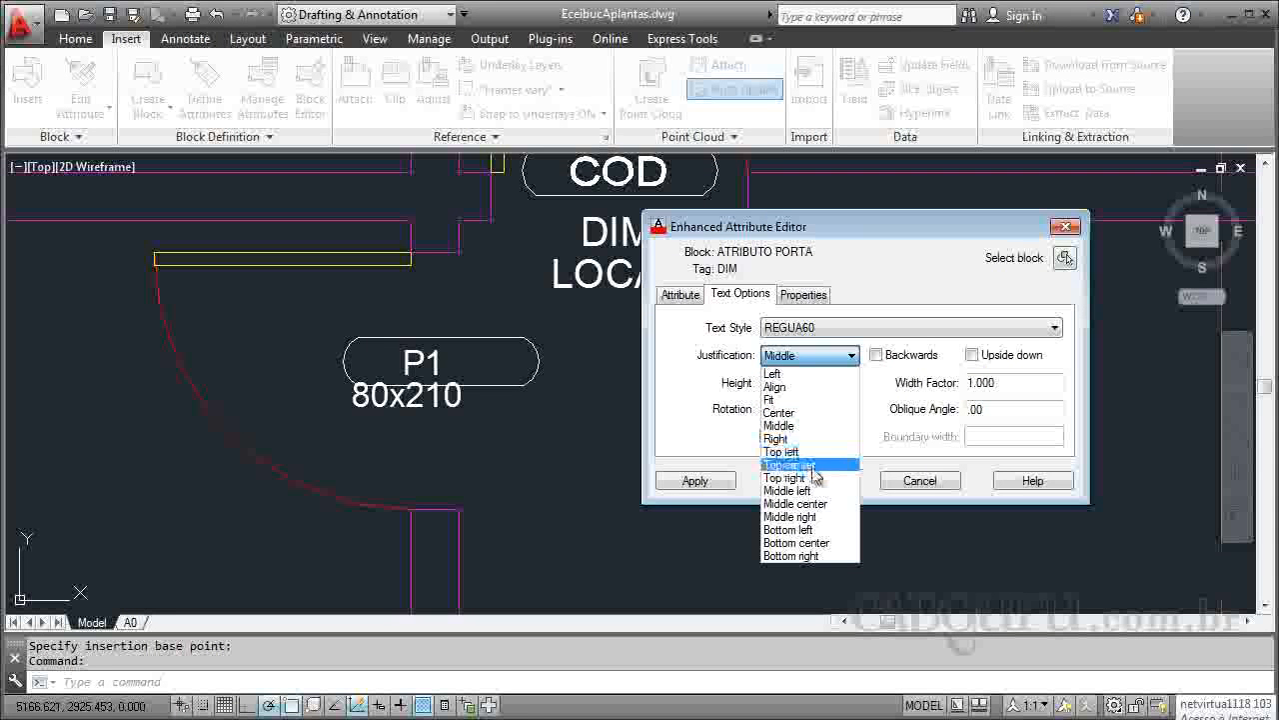
click(789, 464)
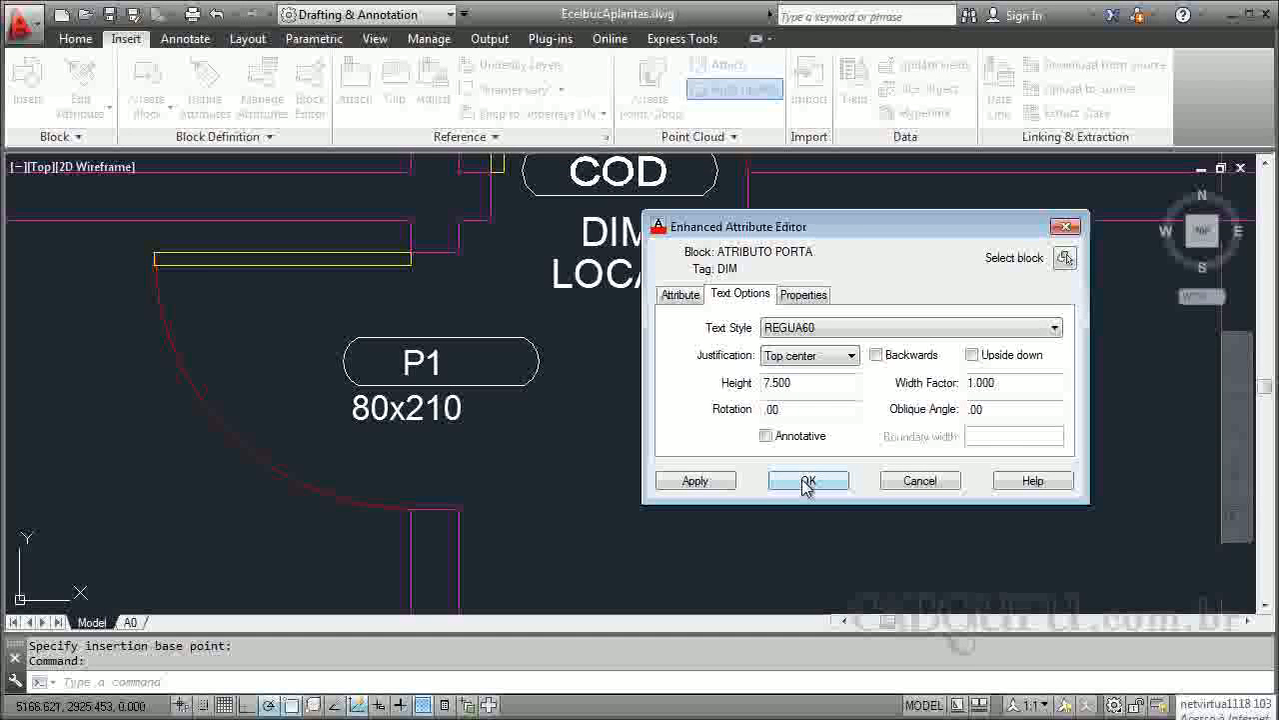
key(Return)
key(Return)
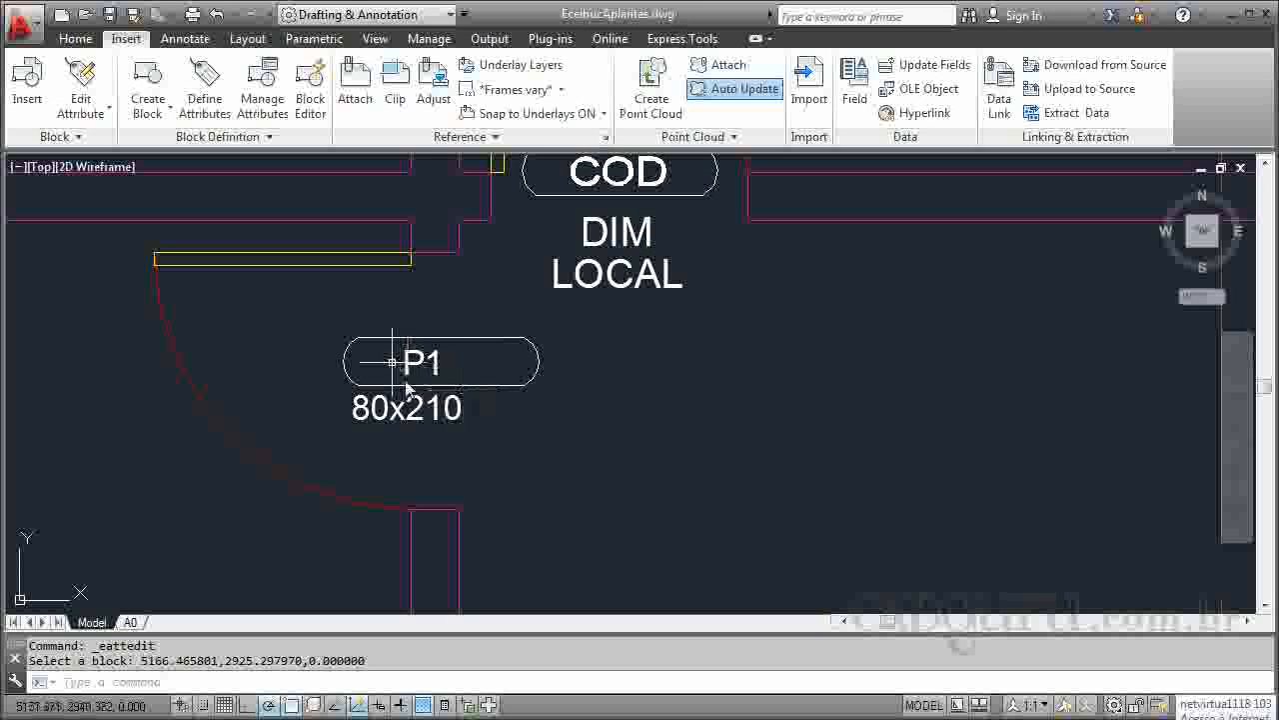
Set the P1 door tag's DIM value to 90x210 with leading spaces and delete the last character of its COD value.
double_click(437, 363)
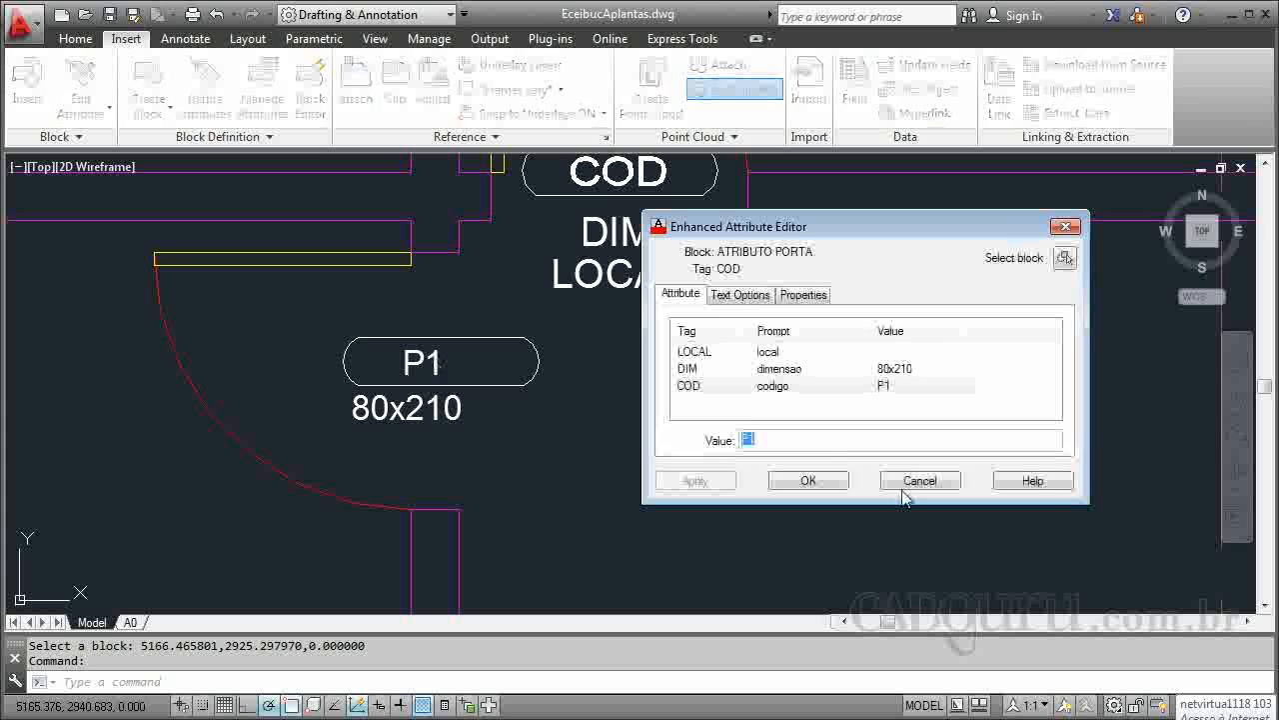
click(918, 370)
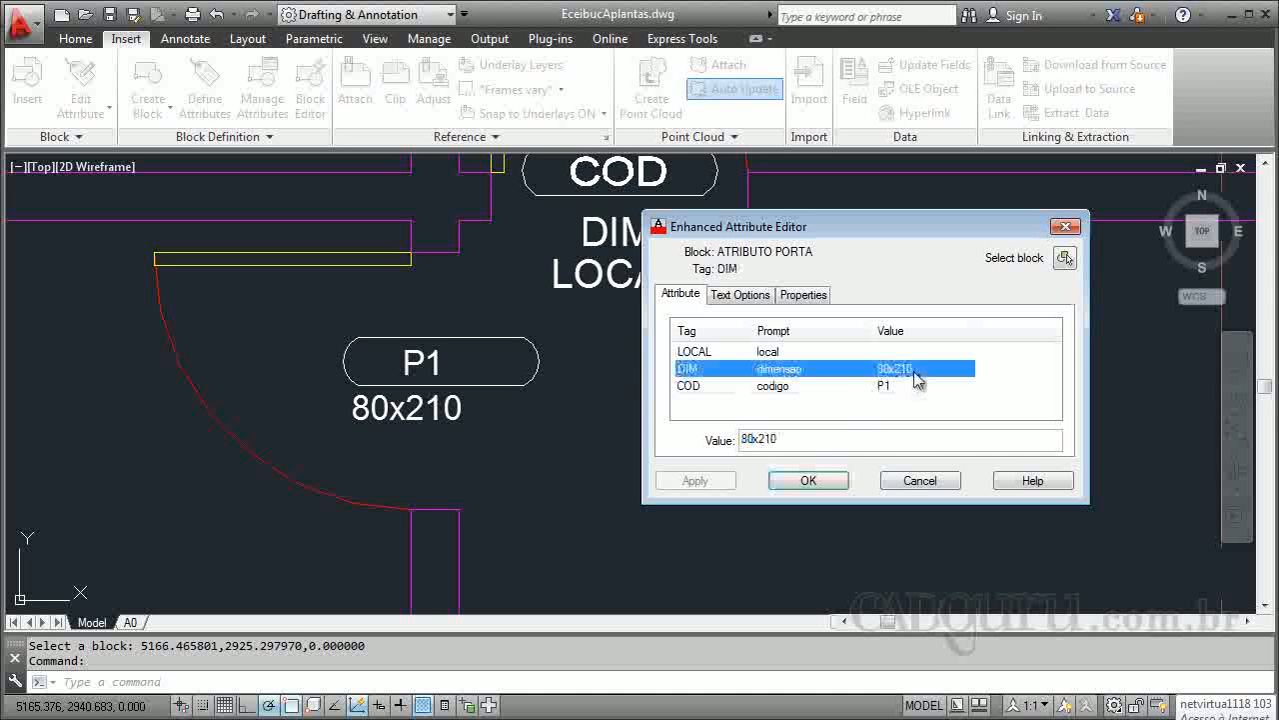
click(756, 440)
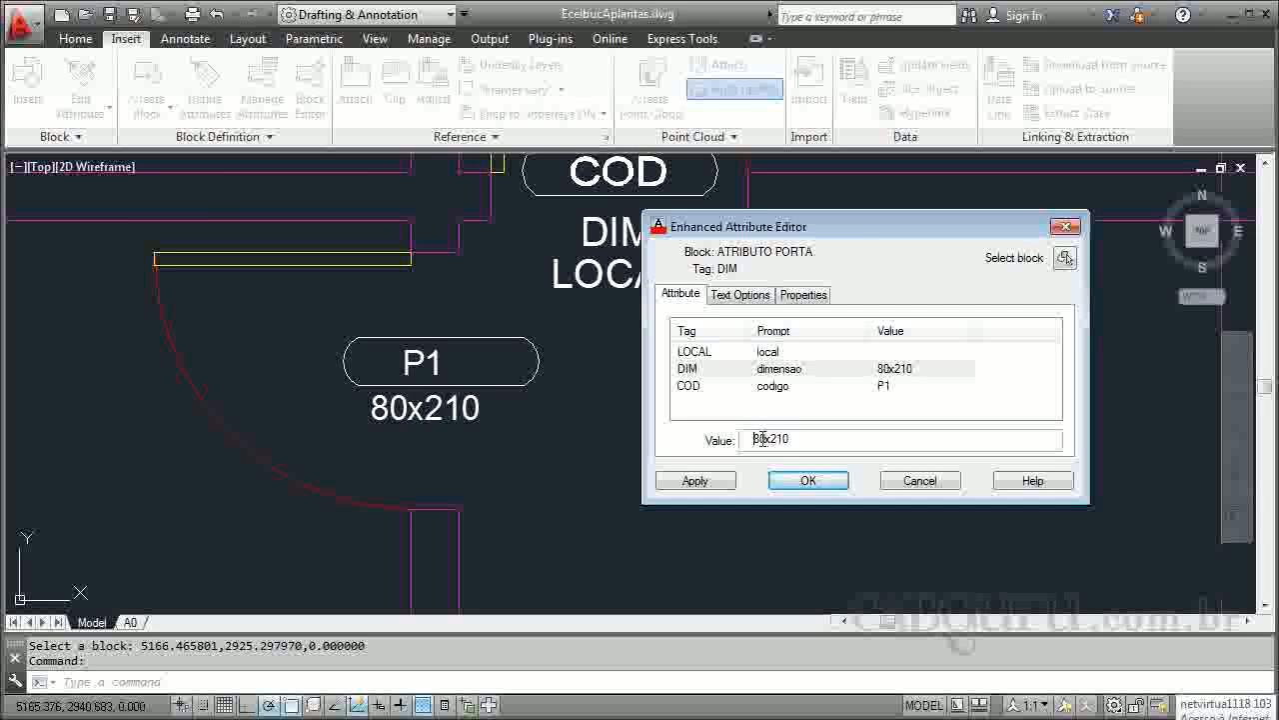
click(832, 388)
click(800, 441)
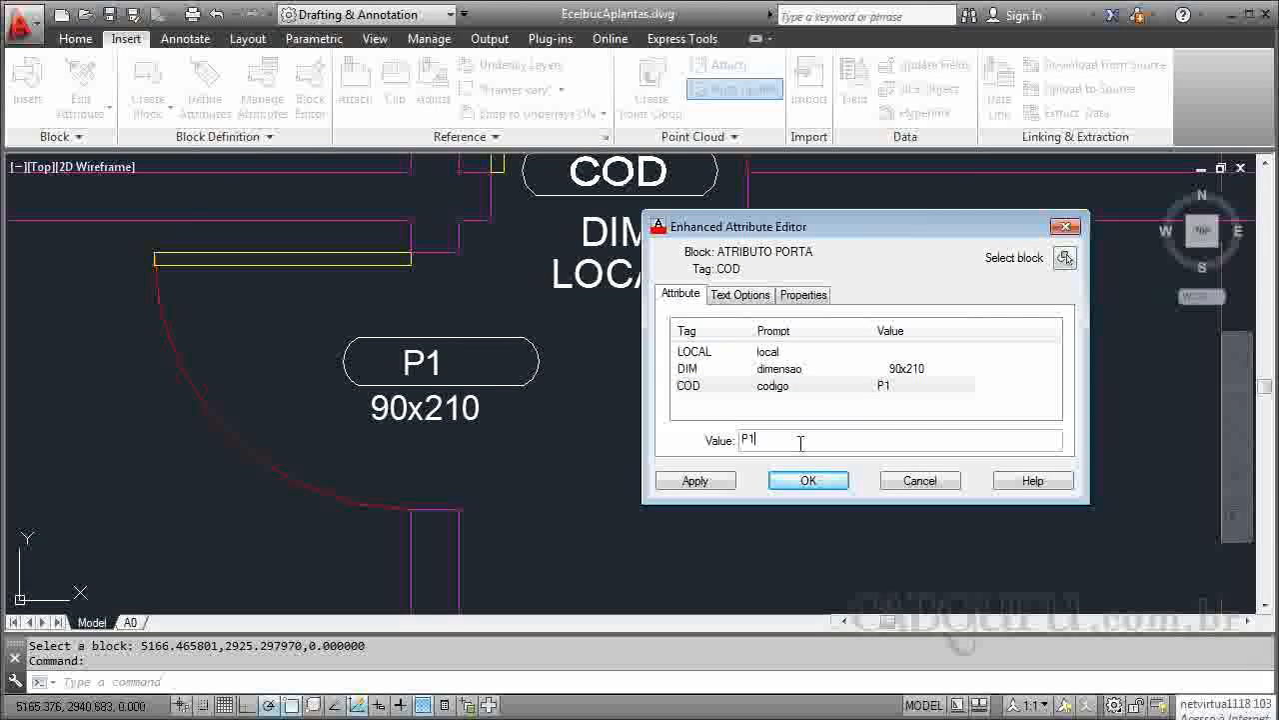
key(BackSpace)
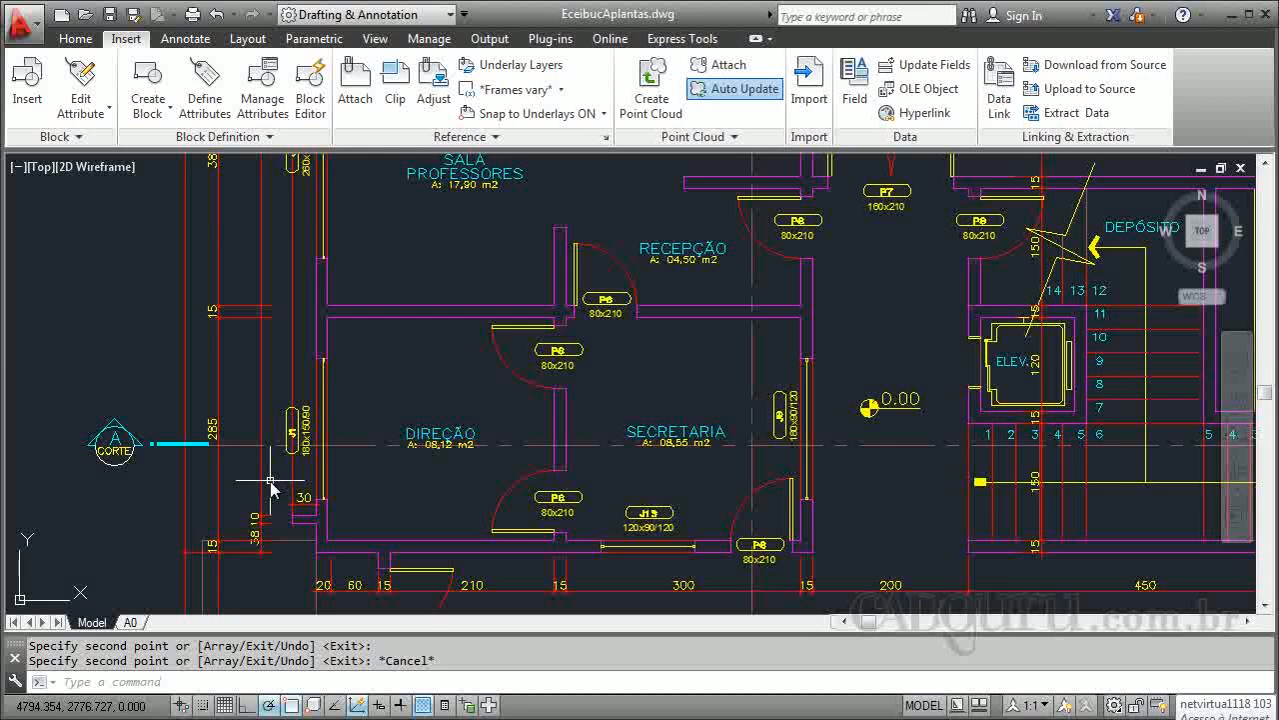
Start a clipboard copy and select the J1 window of DIREÇÃO with its tag, plus the wall lines at its upper end.
scroll(280, 491, up, 4)
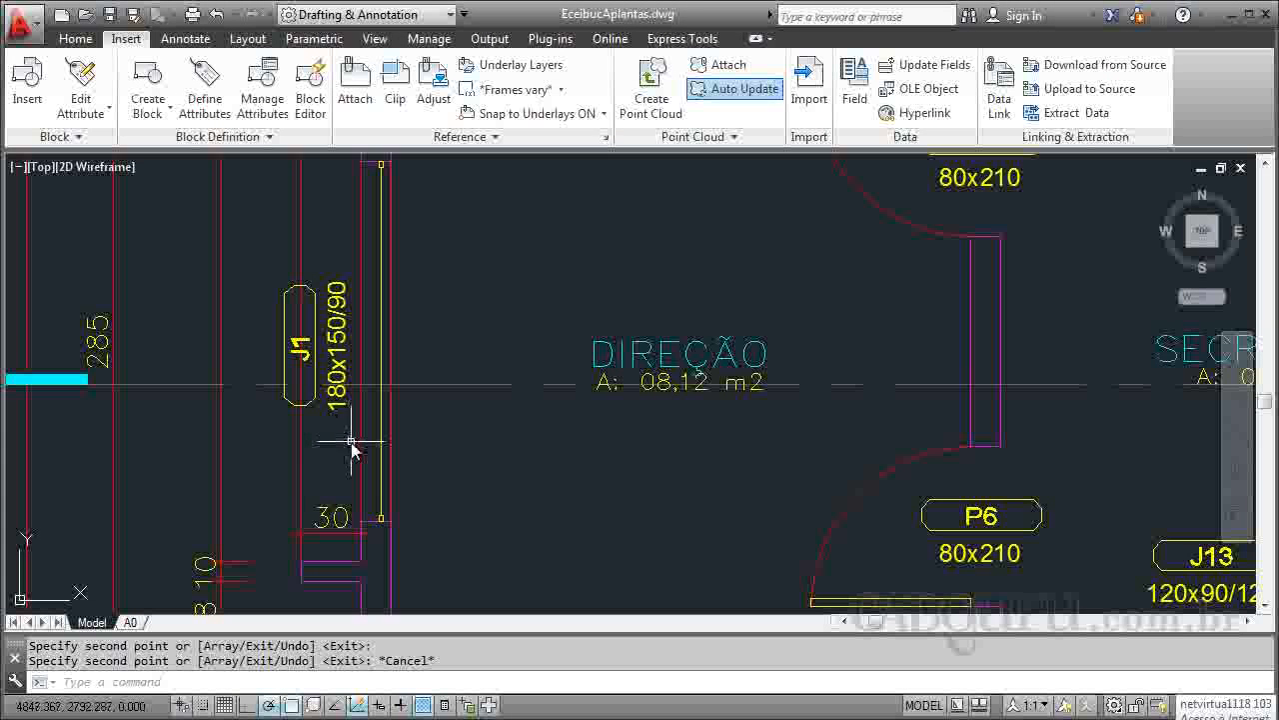
key(ctrl+c)
scroll(315, 505, down, 3)
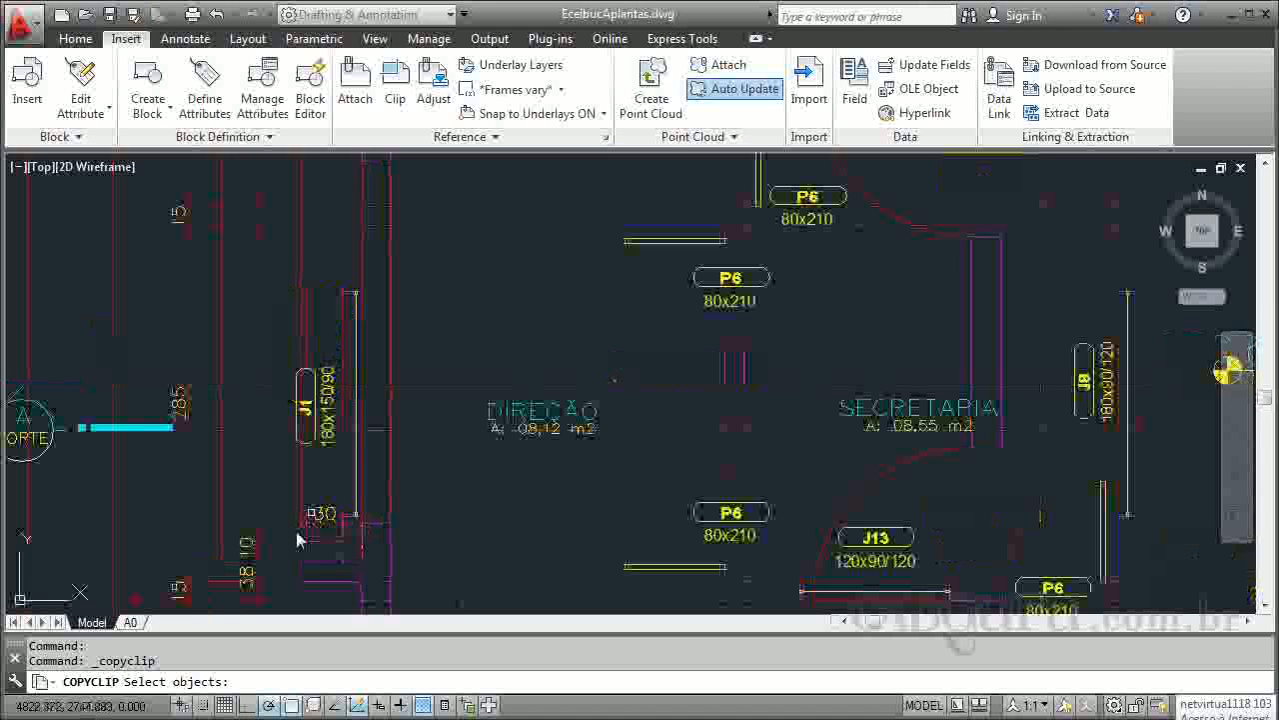
click(285, 536)
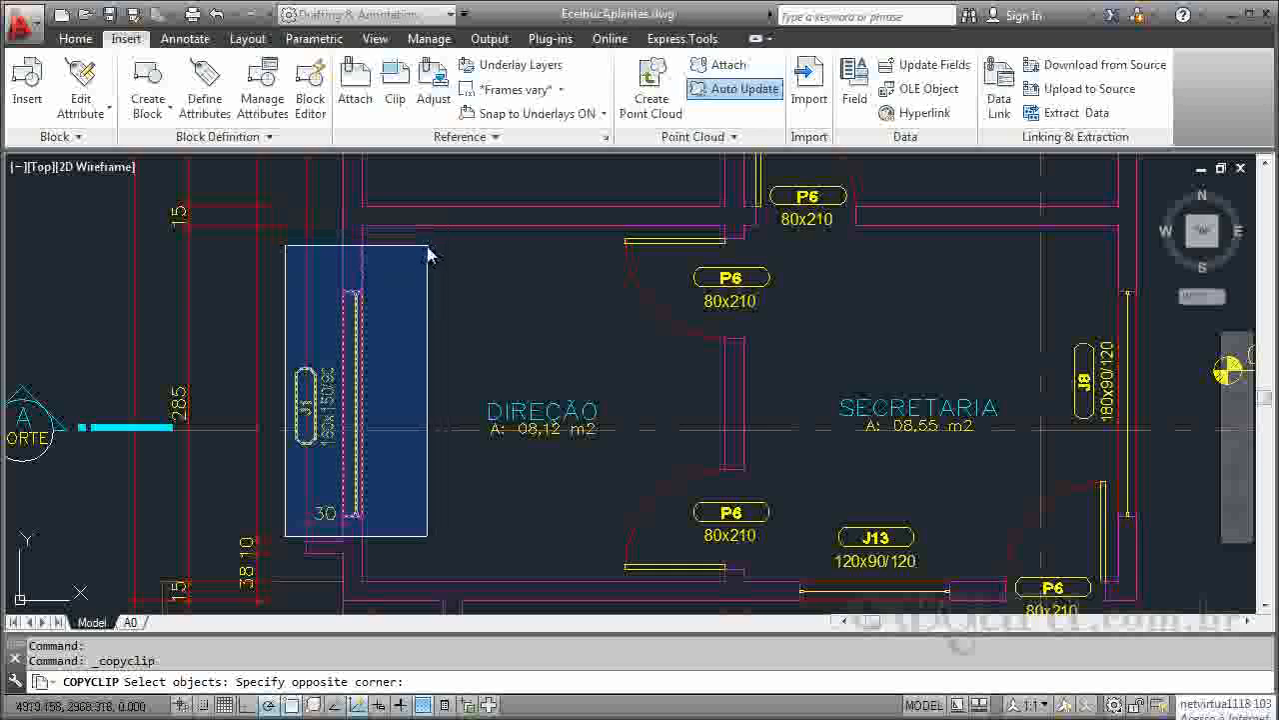
click(424, 252)
click(388, 264)
click(333, 292)
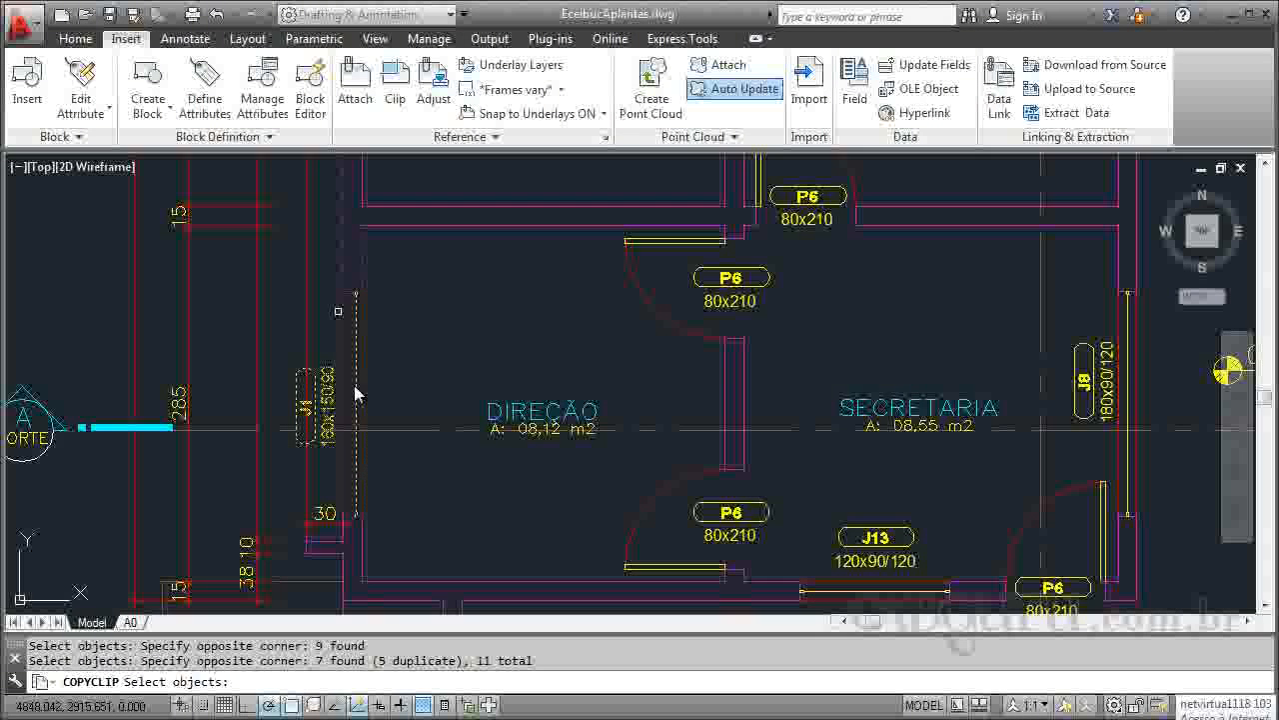
Add the wall lines at the lower end of the J1 window to the selection and finish copying it to the clipboard.
scroll(368, 547, up, 4)
click(368, 511)
click(281, 516)
scroll(527, 503, down, 4)
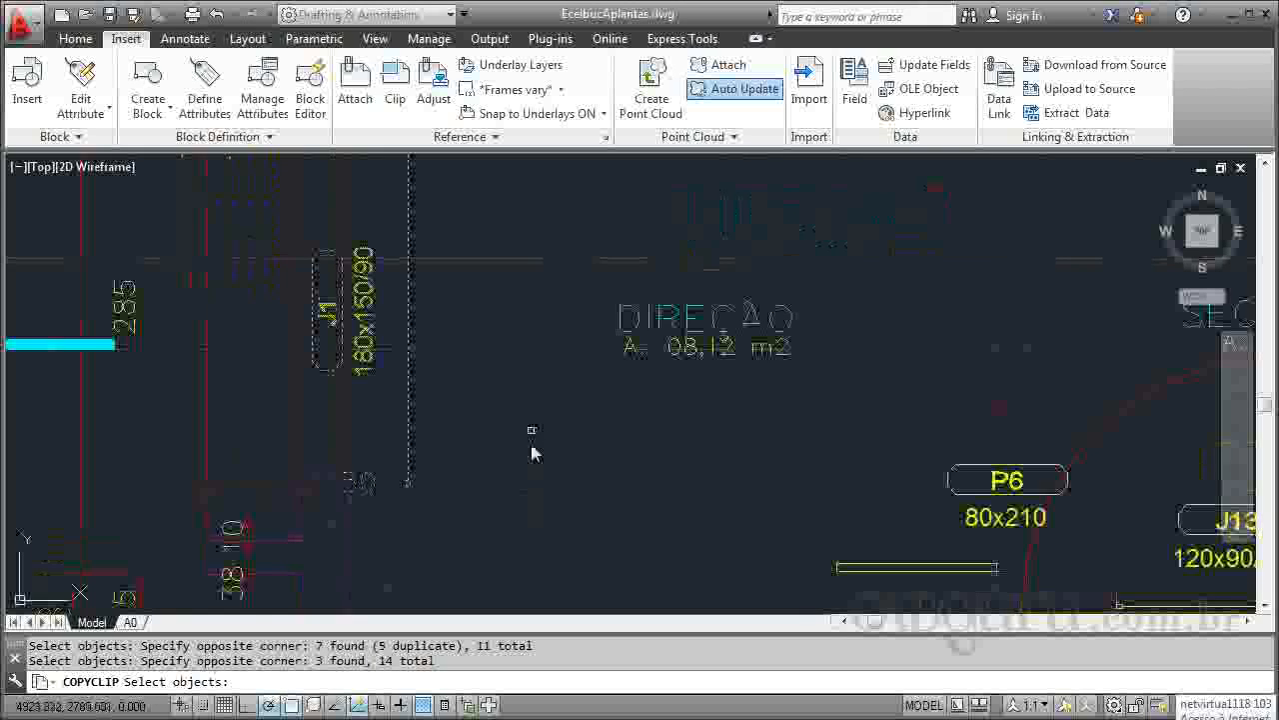
scroll(532, 450, down, 1)
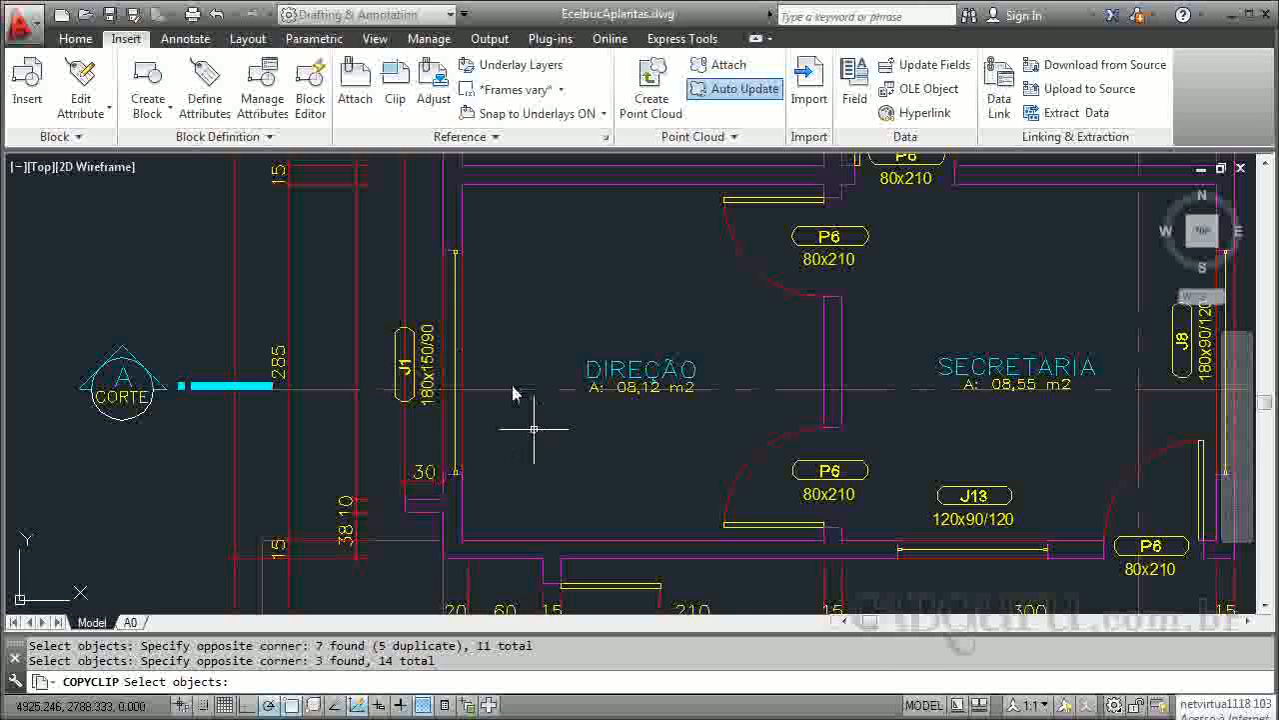
key(Return)
Switch to the EceibucDesq.dwg drawing and paste the copied window plan above and beside the J1 window elevation.
key(ctrl+Tab)
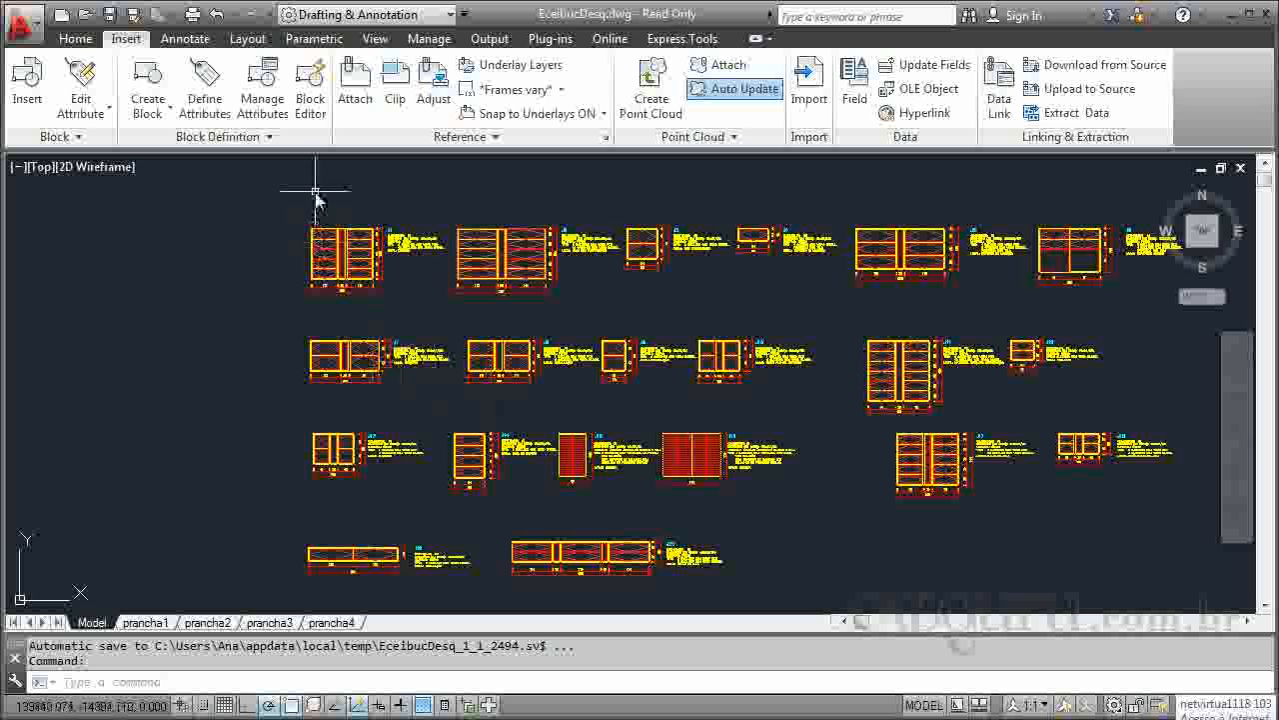
scroll(321, 195, up, 5)
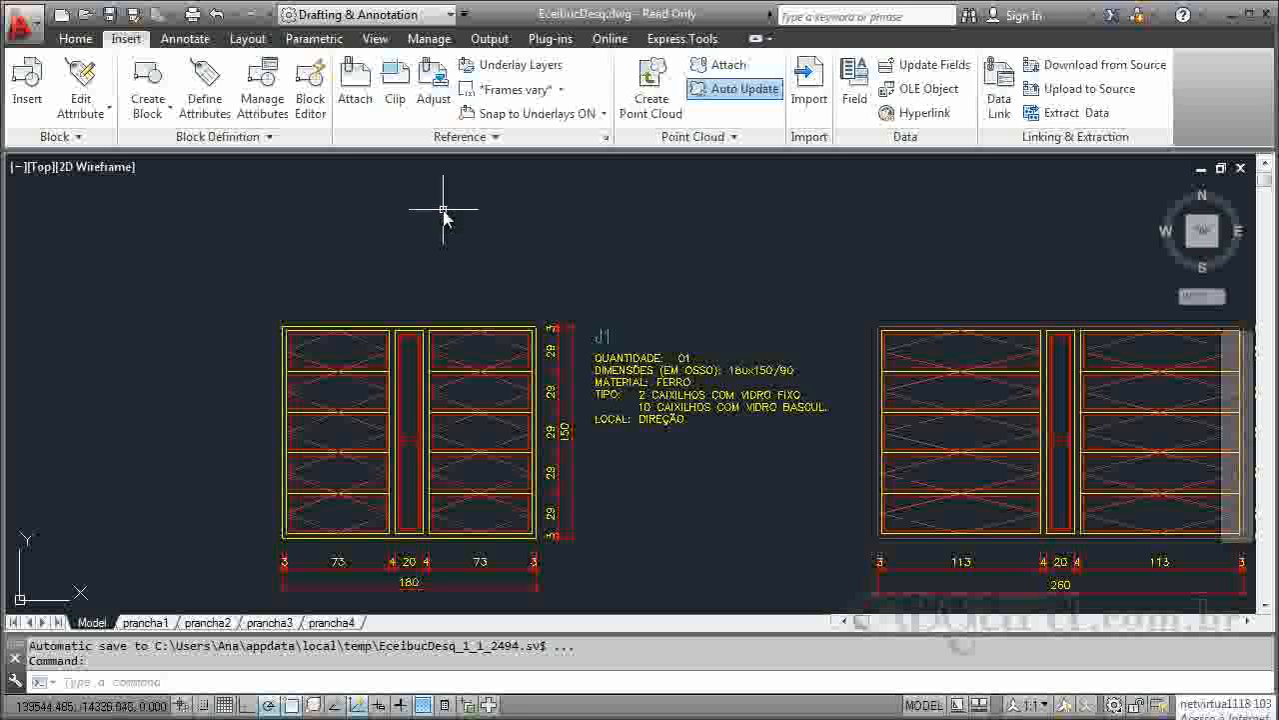
key(ctrl+v)
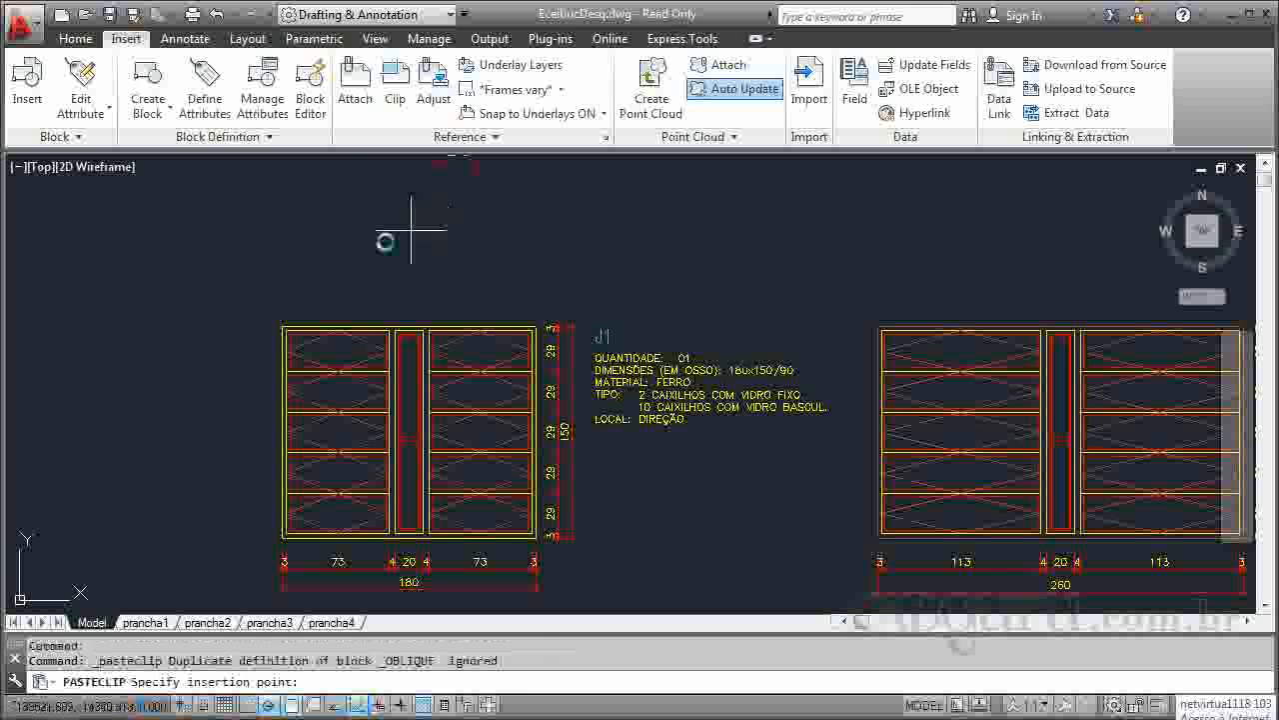
click(189, 272)
scroll(480, 245, down, 8)
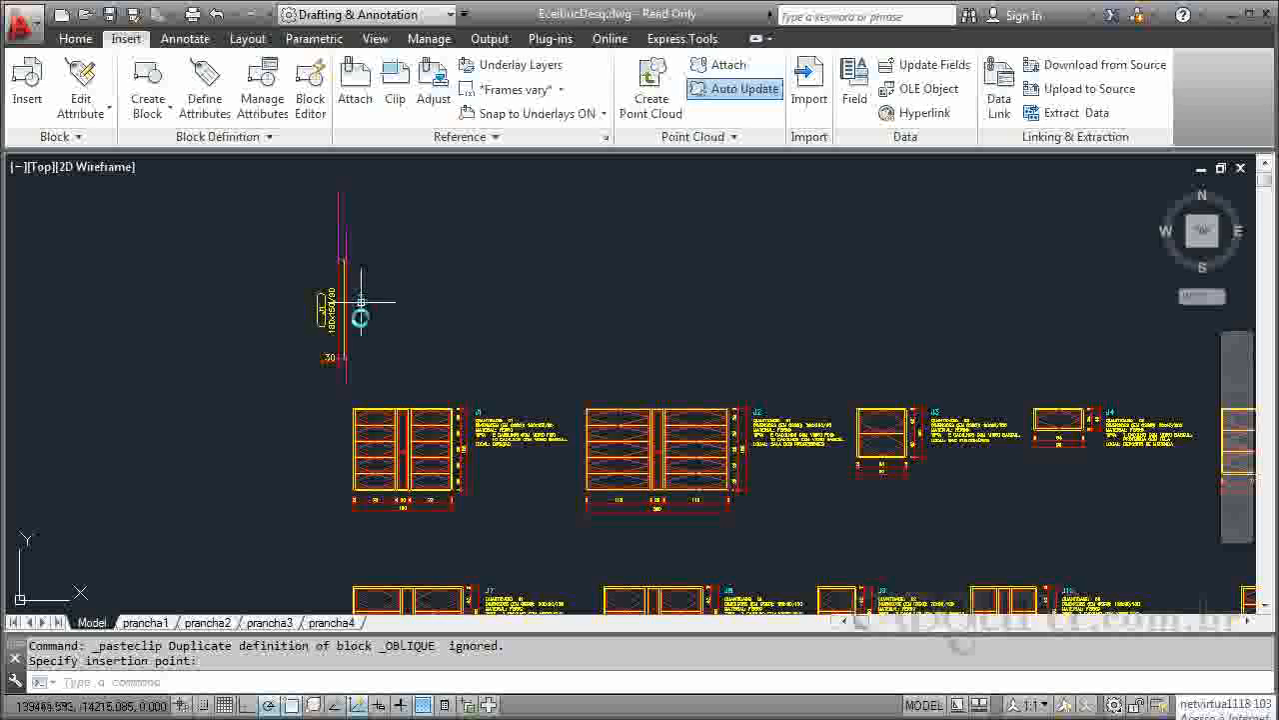
Erase the 30 dimension from the pasted window plan and rotate the plan 270° about its lower wall end.
scroll(357, 357, up, 2)
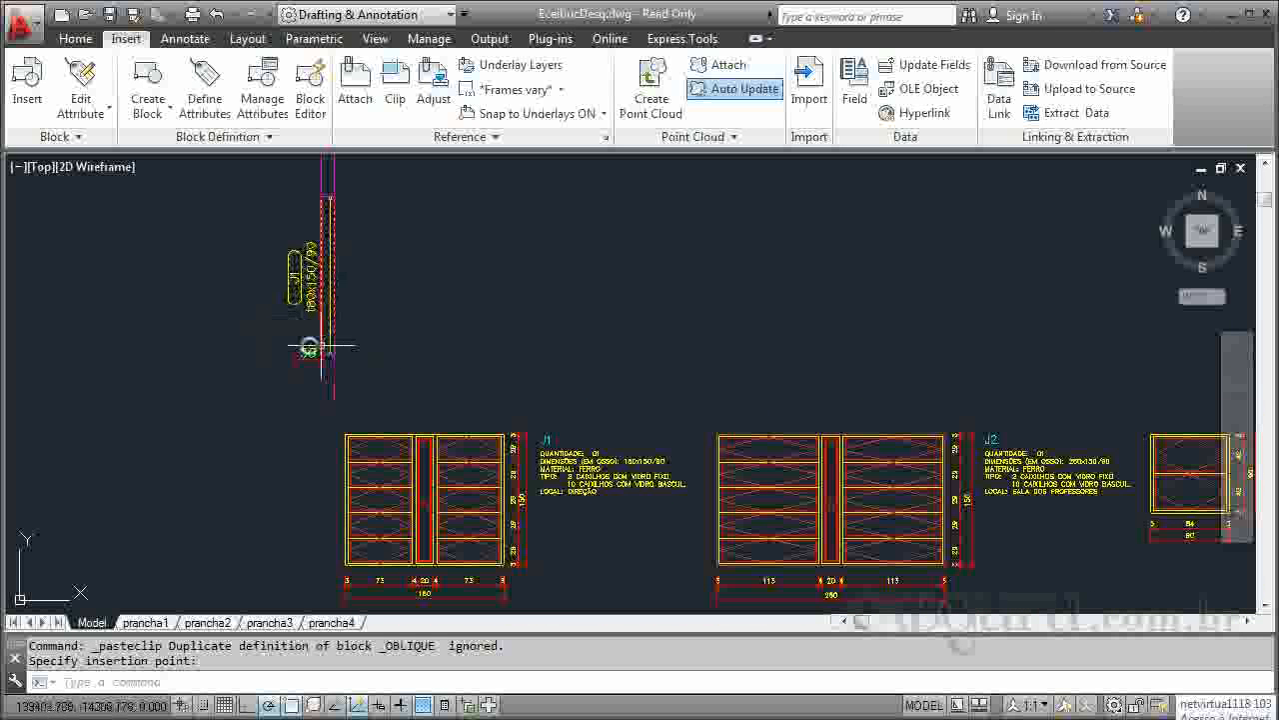
key(Escape)
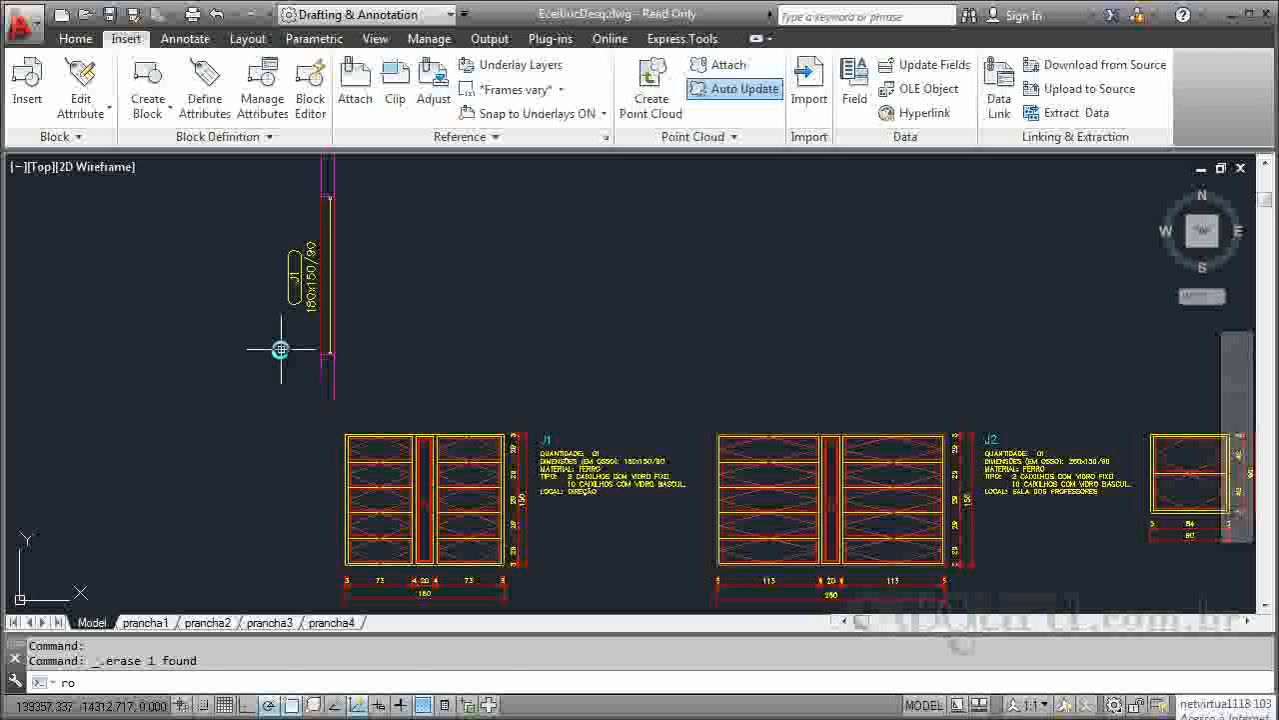
key(Return)
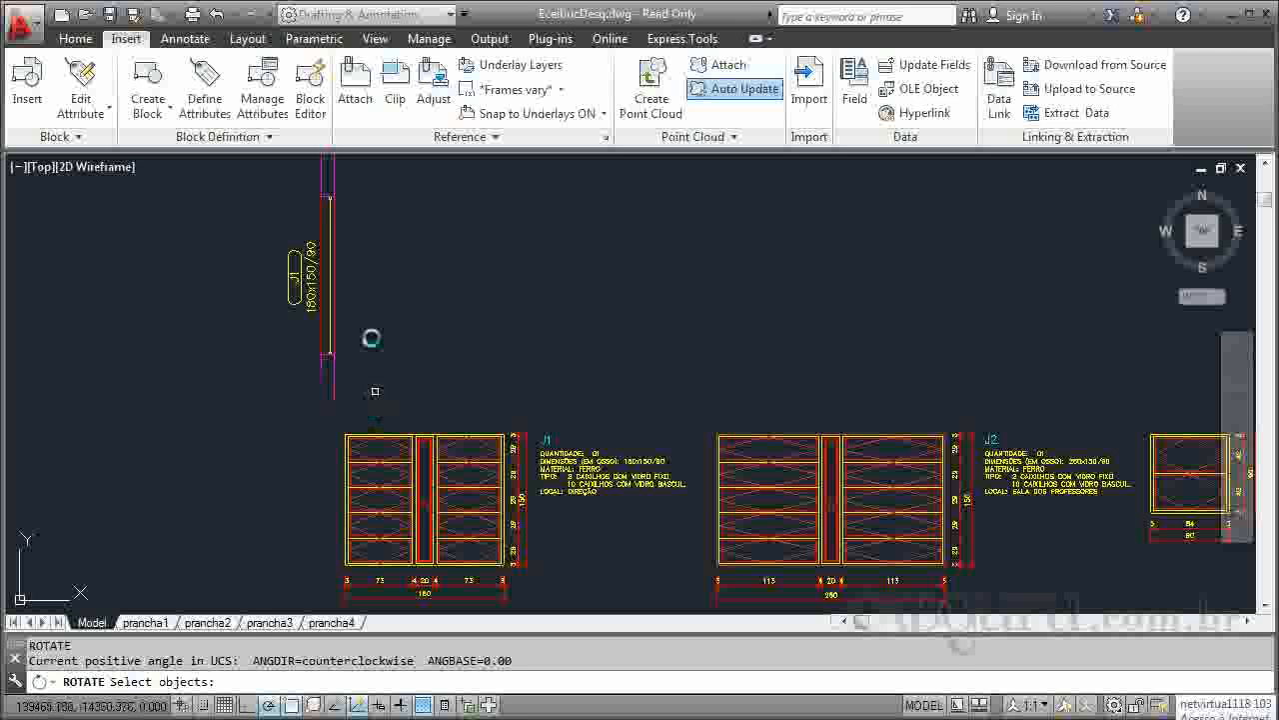
click(337, 186)
click(258, 391)
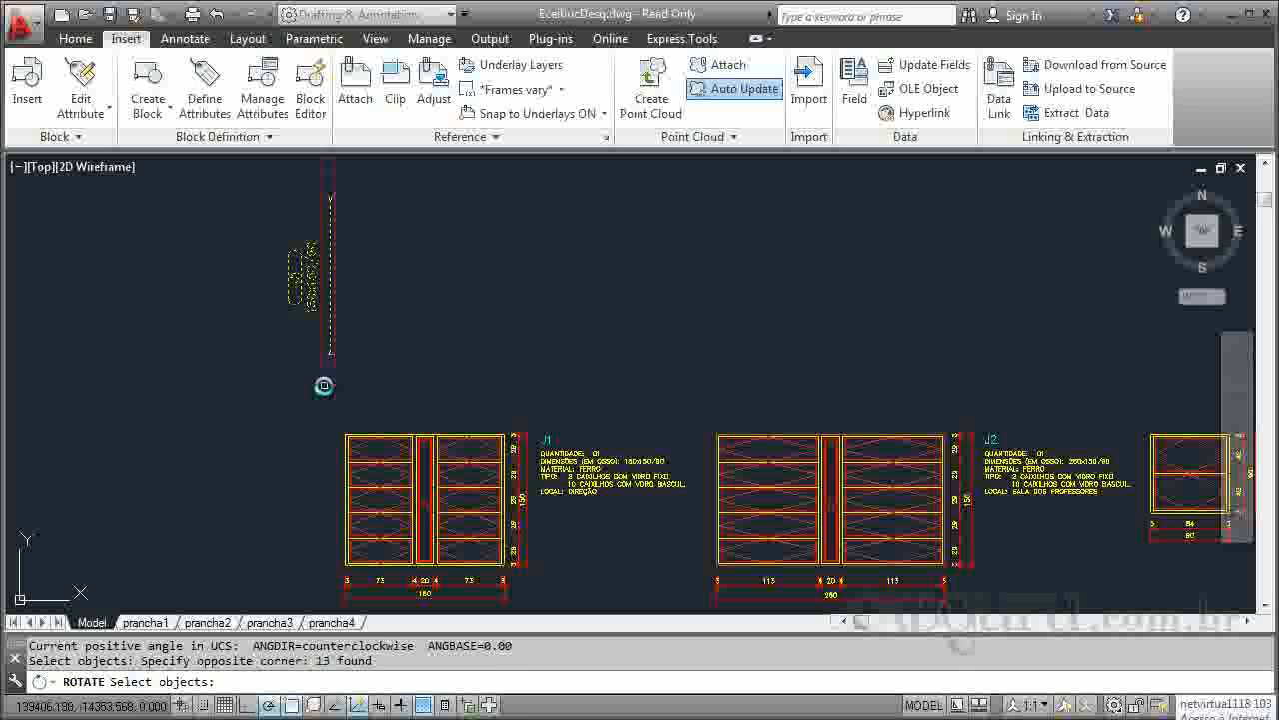
key(Return)
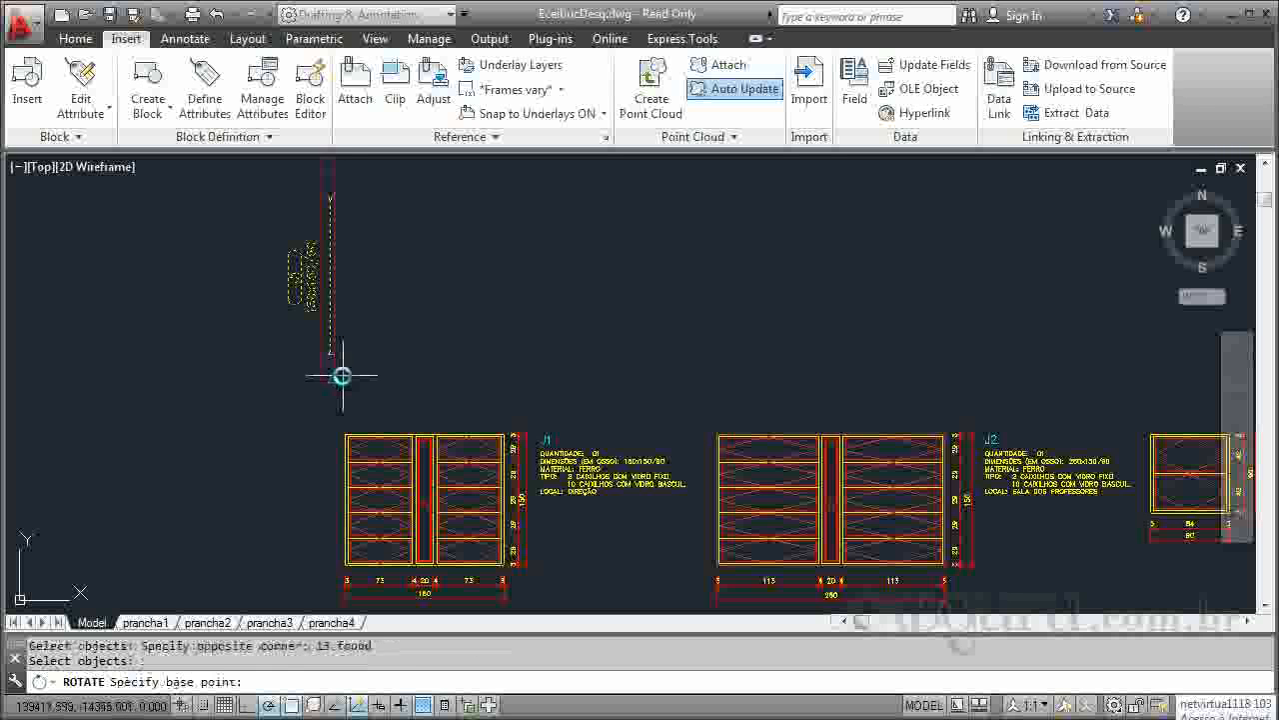
click(332, 373)
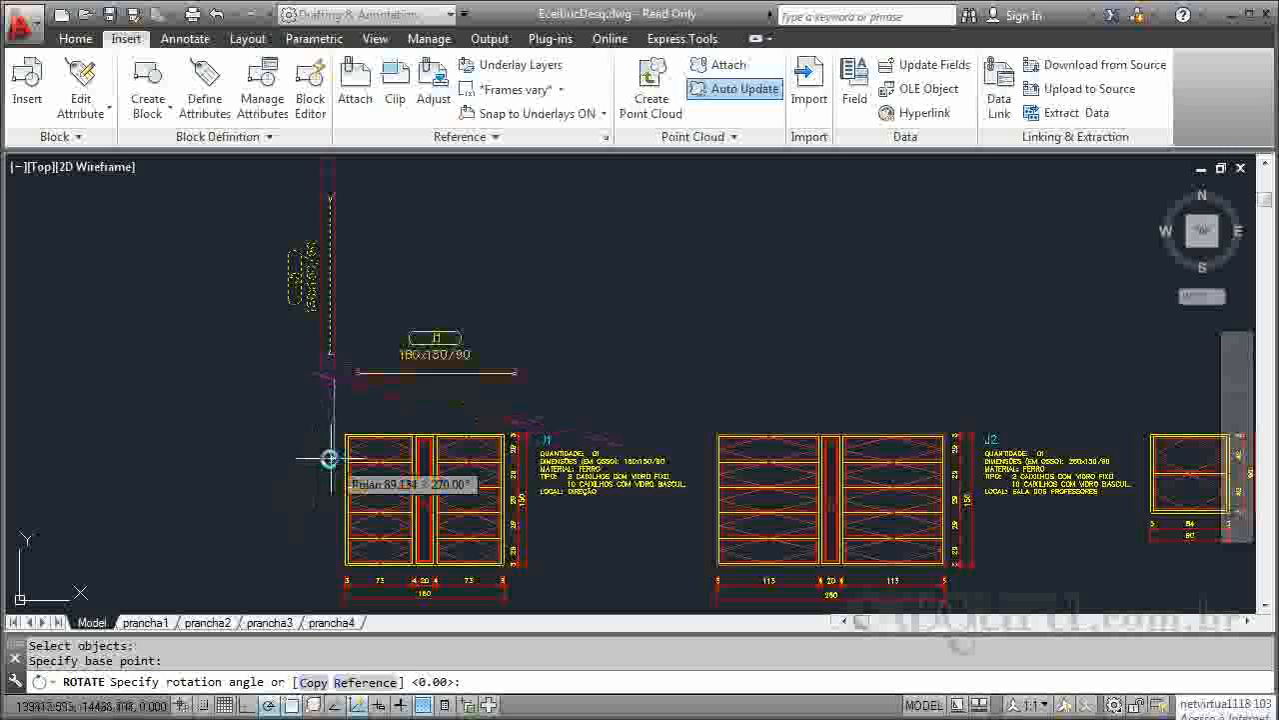
click(337, 450)
Move the rotated J1 window plan directly above the J1 elevation, aligning its left jamb with the elevation's left edge.
scroll(398, 410, up, 4)
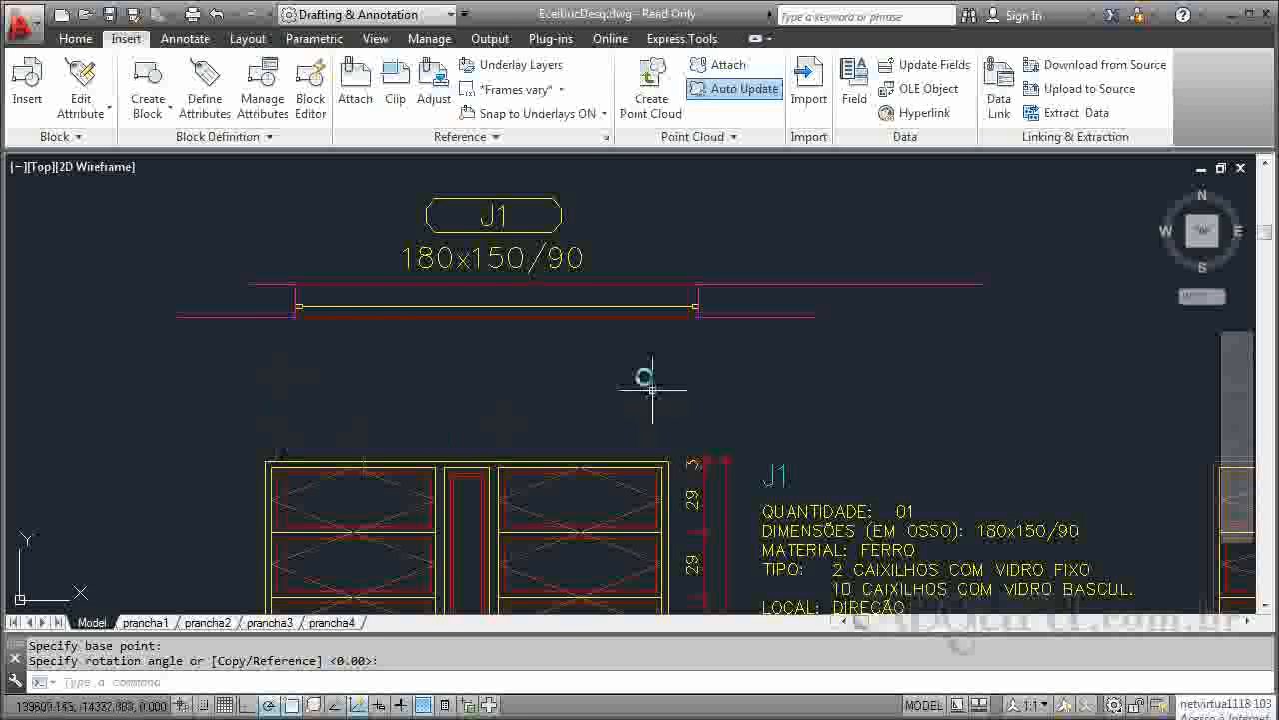
scroll(619, 332, down, 3)
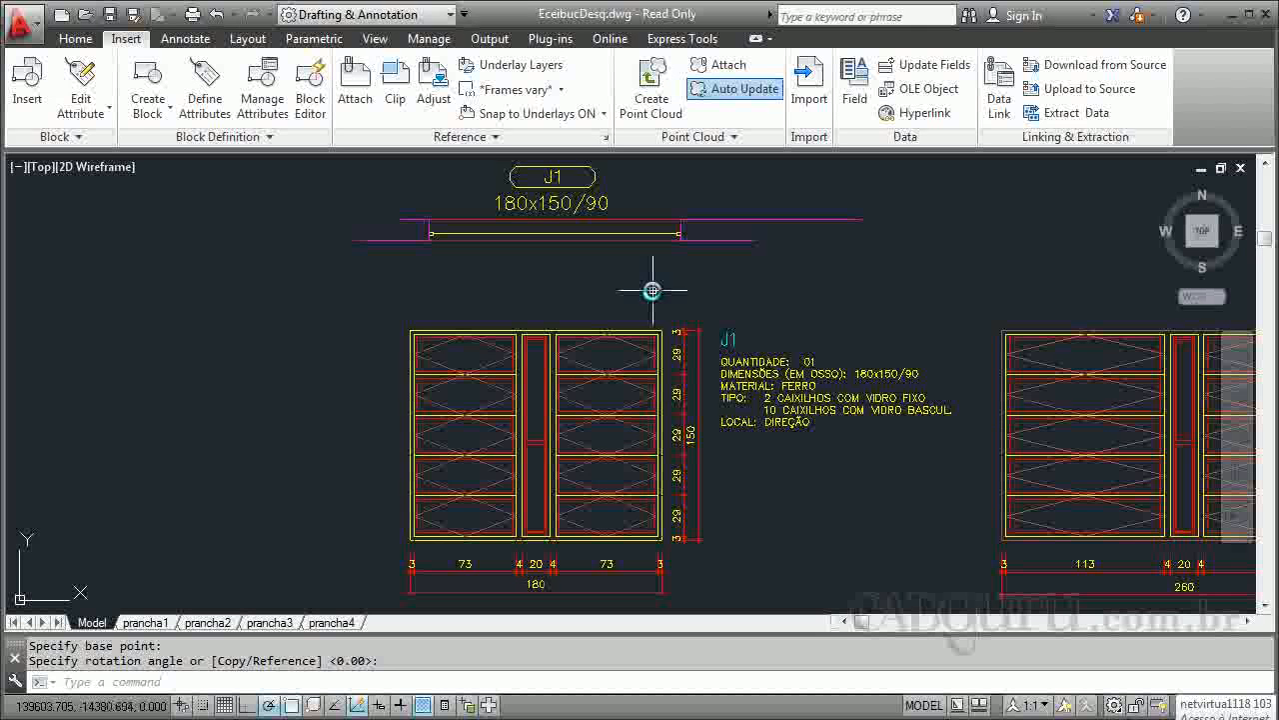
key(Escape)
text(m)
key(Return)
click(711, 258)
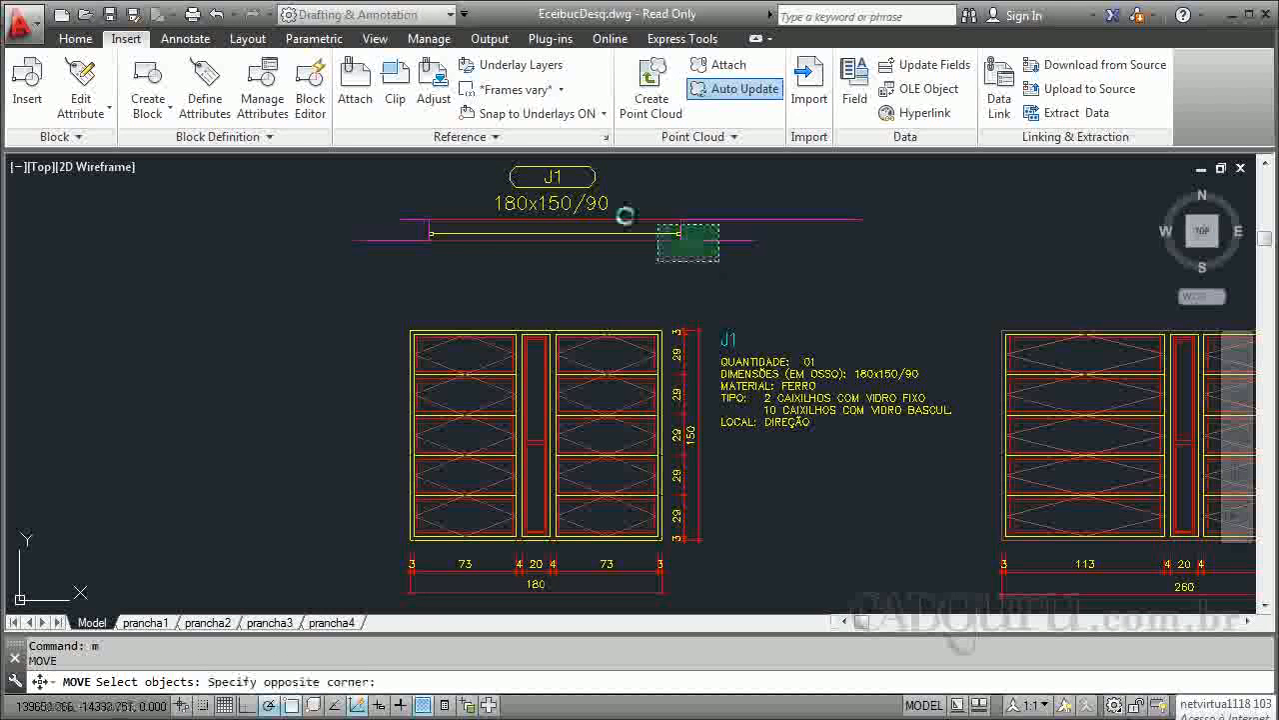
click(406, 197)
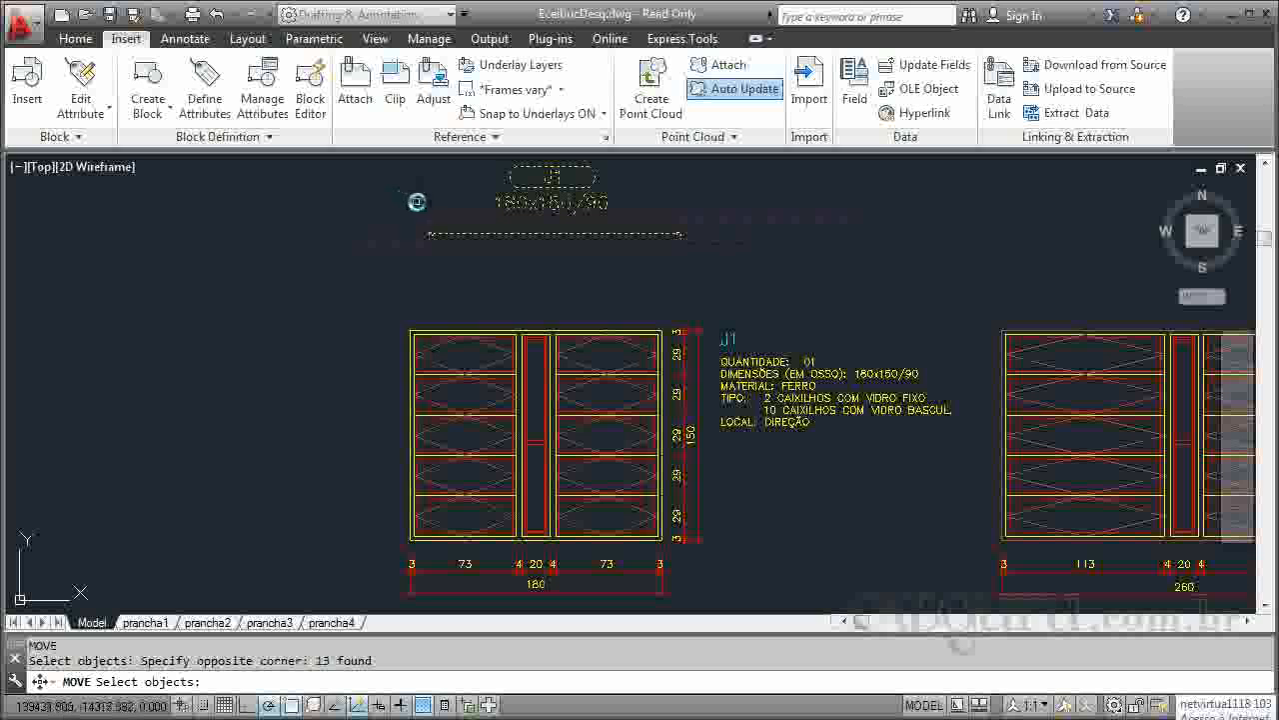
key(Return)
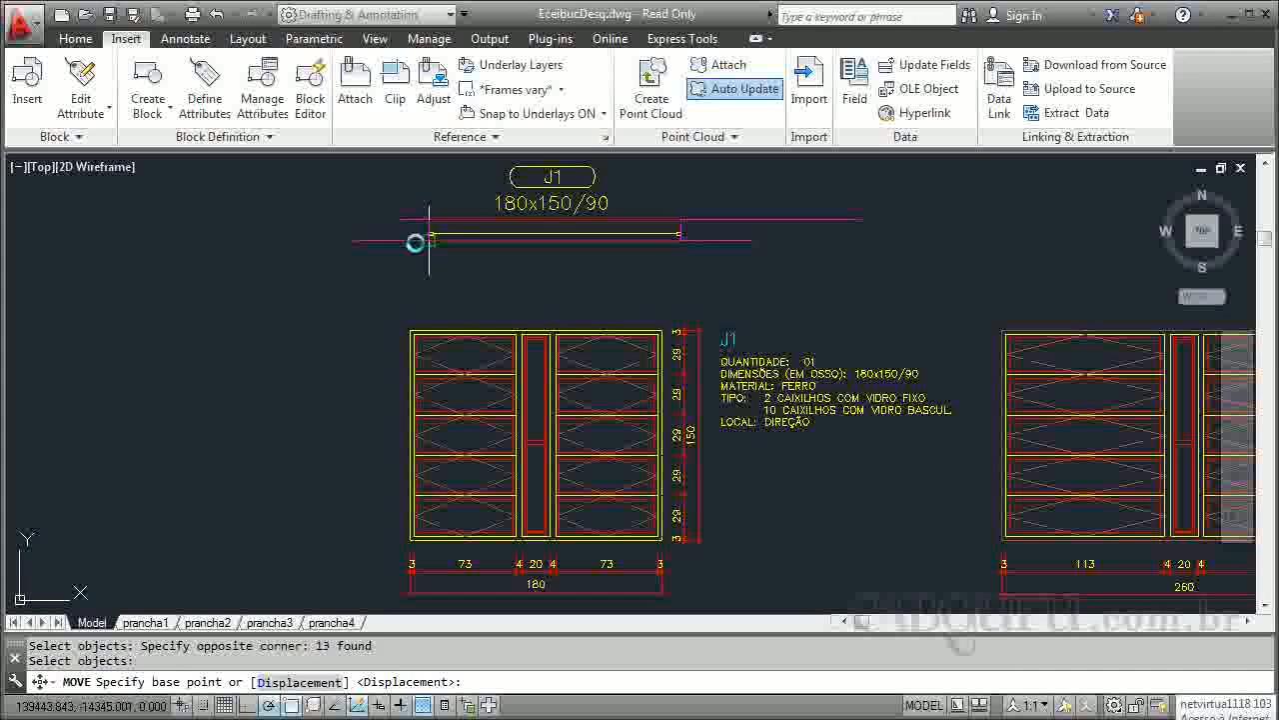
click(426, 241)
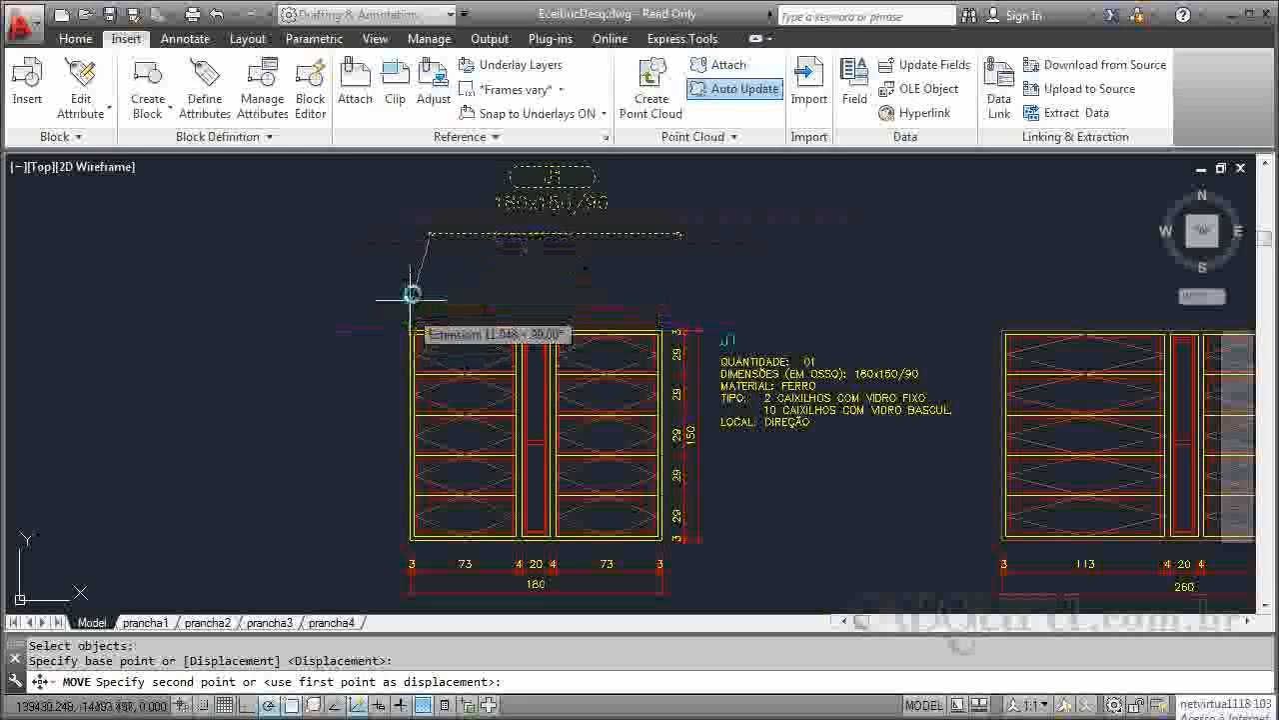
click(411, 272)
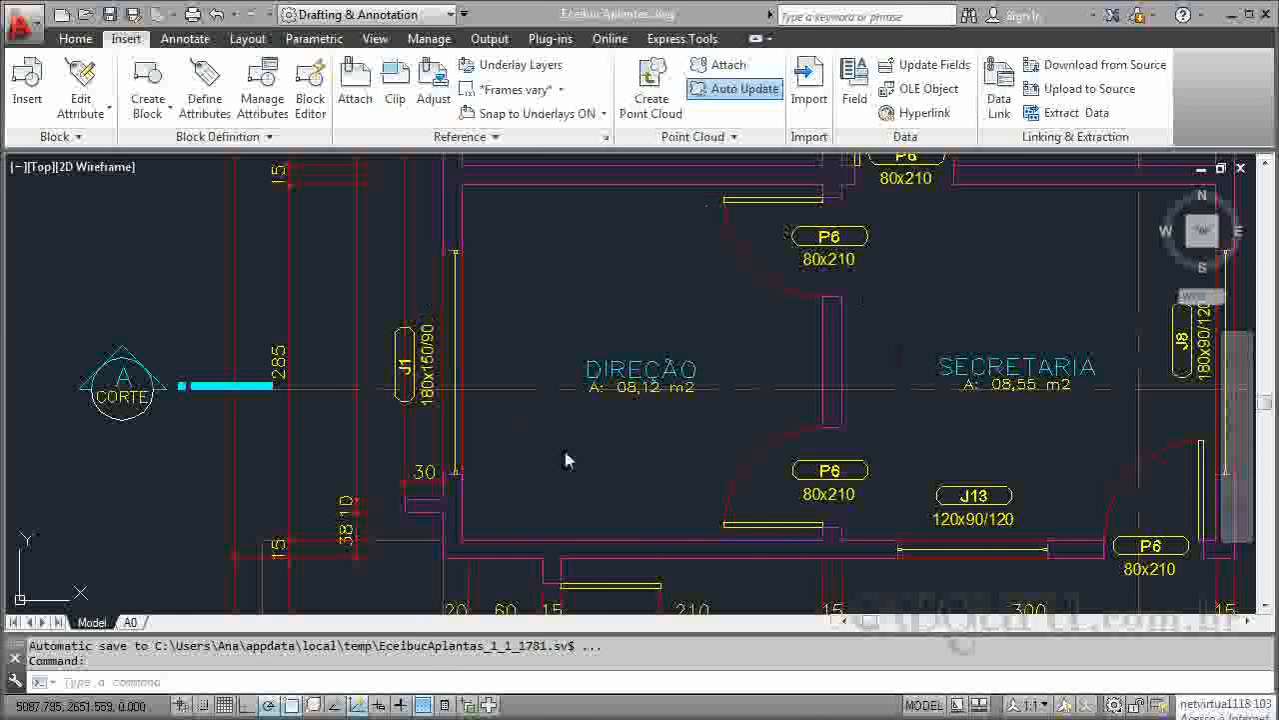
scroll(436, 368, down, 2)
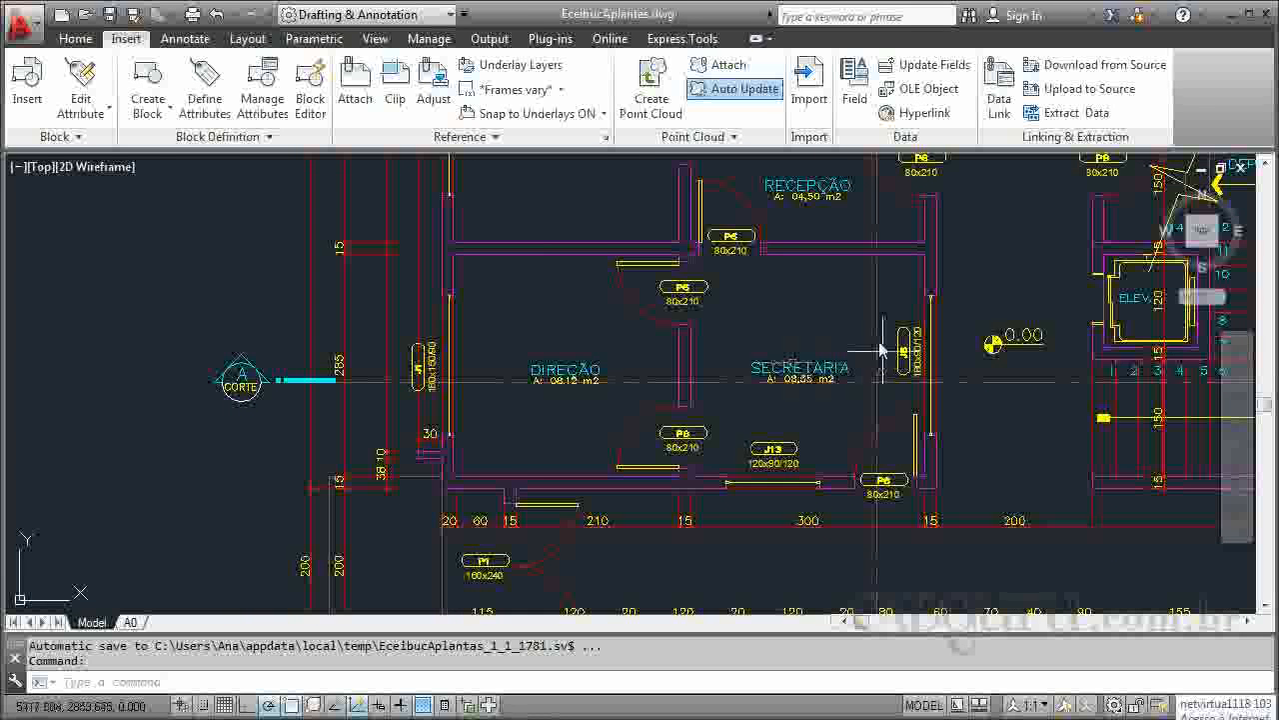
scroll(880, 367, up, 2)
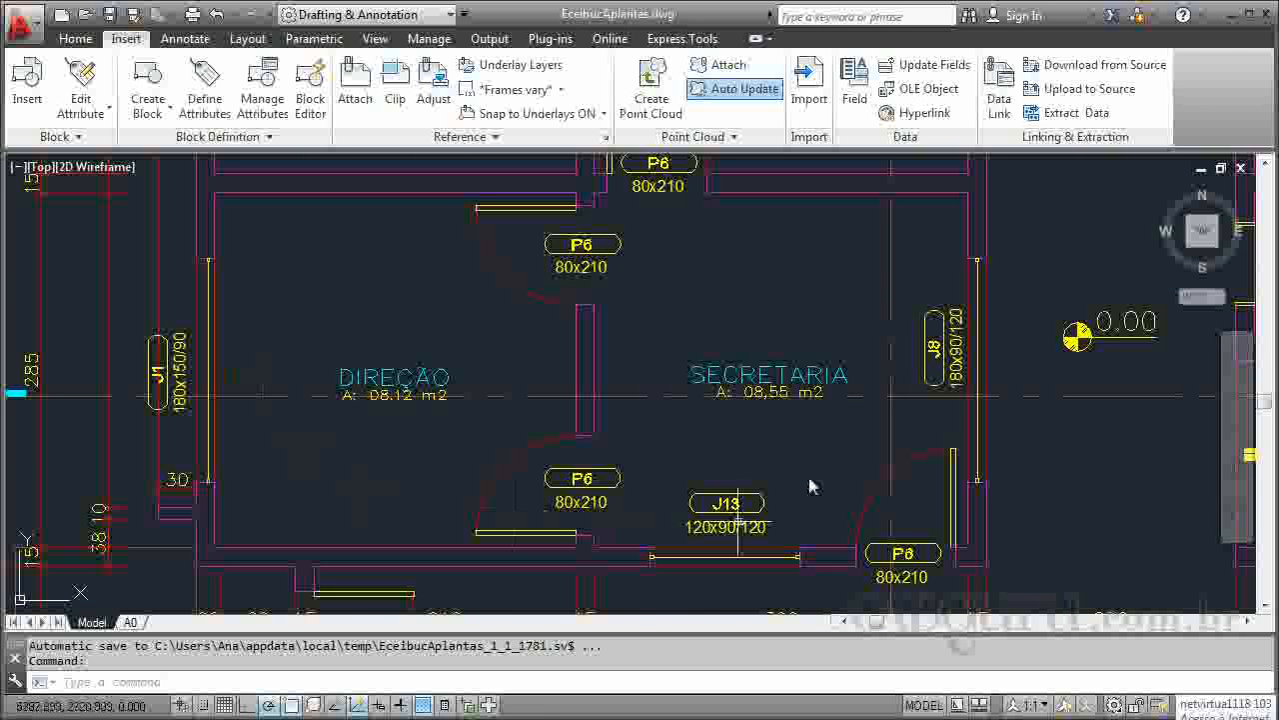